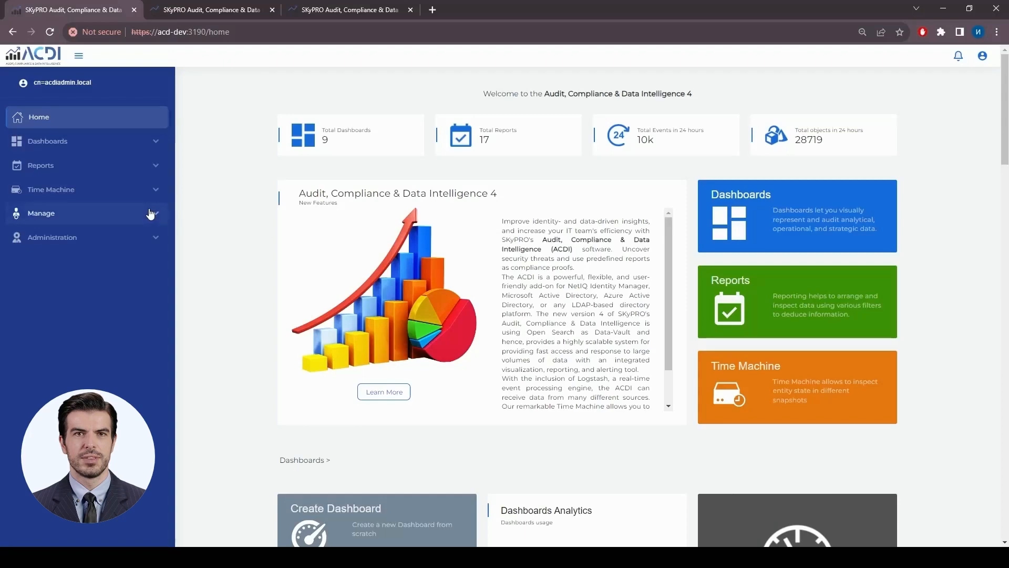
# - Load the NetIQ Audit Users template in Report Editor 4x and view its save-as-copy options without saving
pyautogui.click(154, 215)
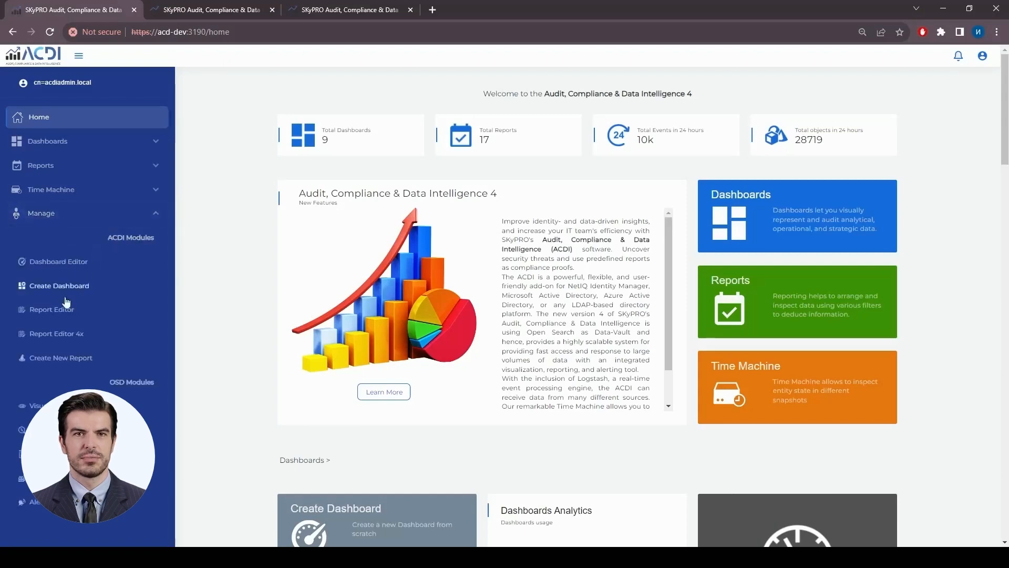
pyautogui.click(56, 335)
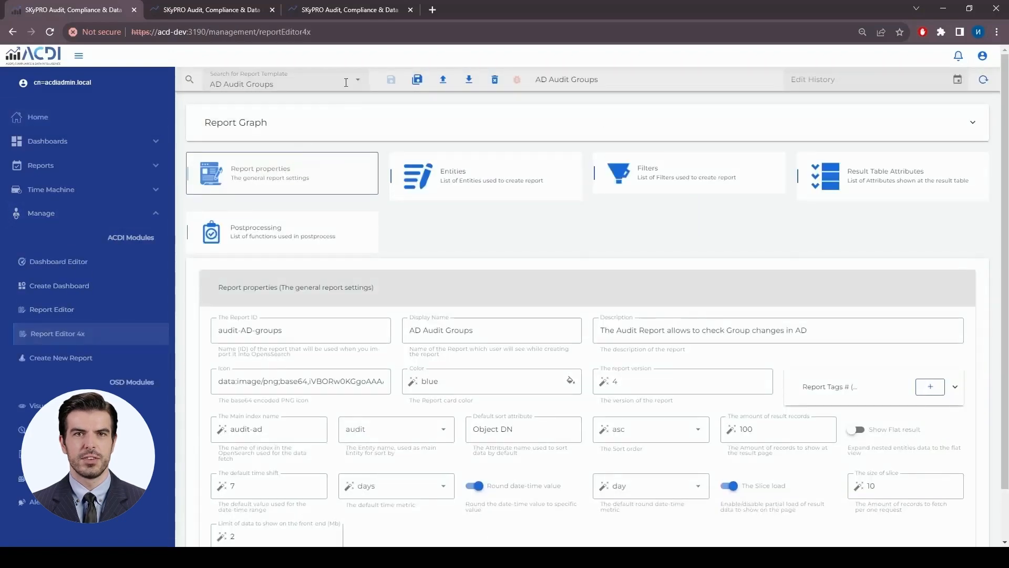
pyautogui.click(316, 81)
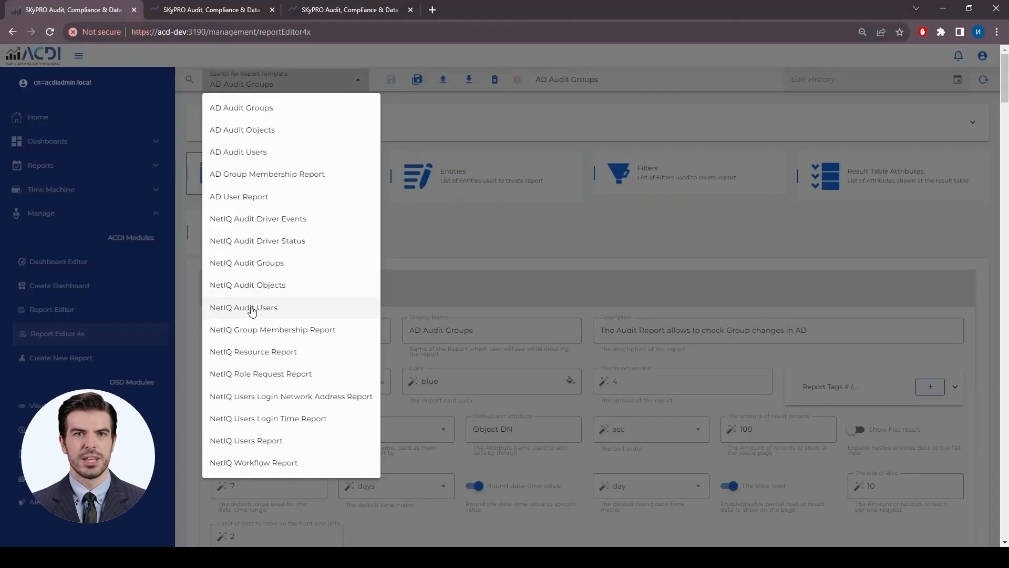
pyautogui.click(255, 311)
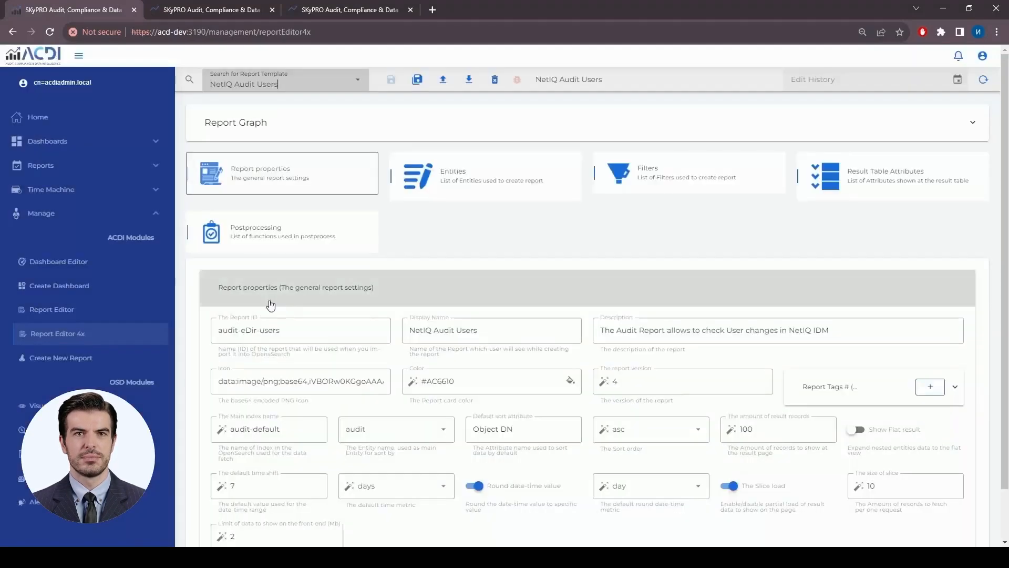
pyautogui.click(417, 80)
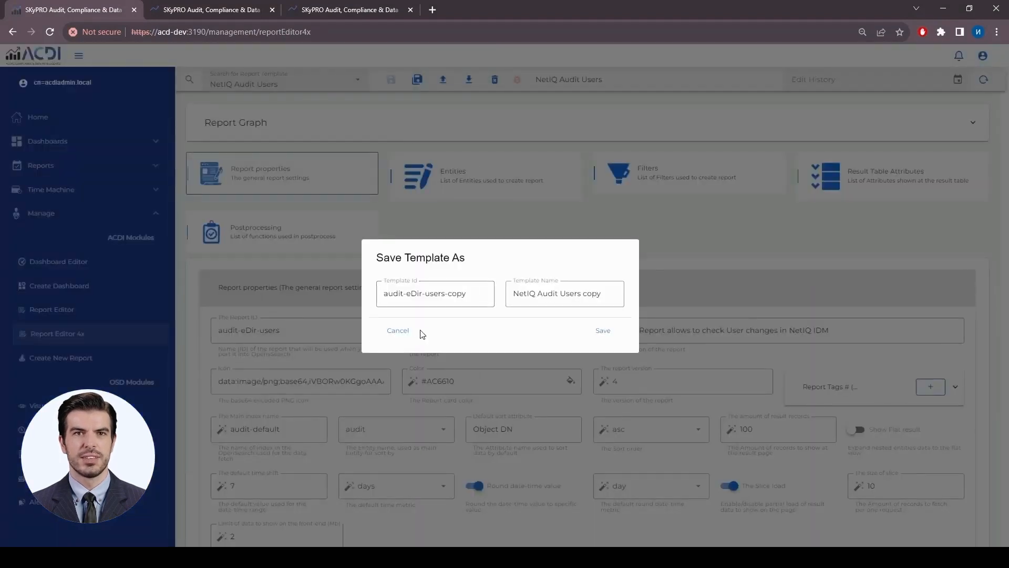
pyautogui.click(402, 334)
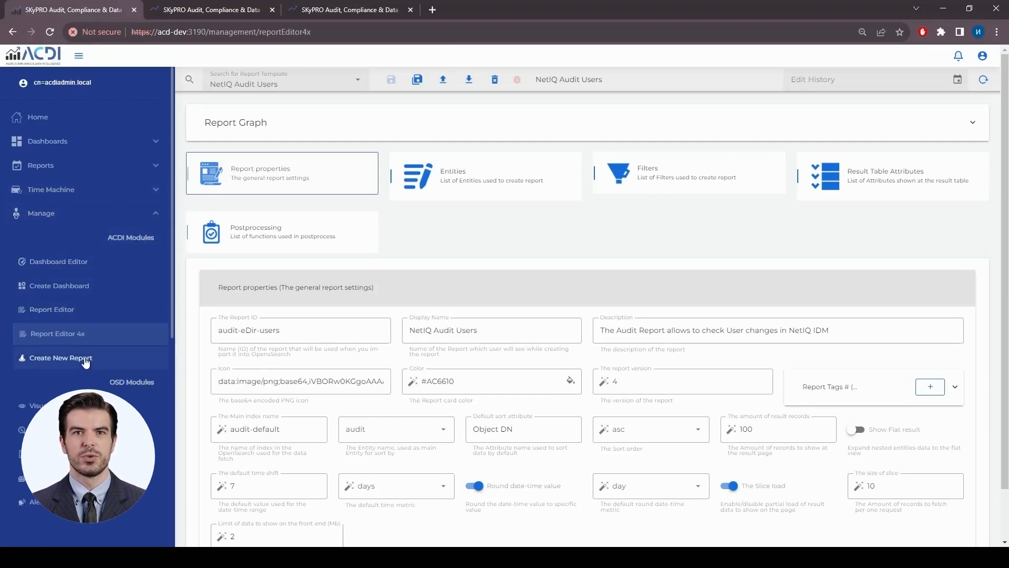
# - Create a new report with the display name "My report" and the description "This is my first report"
pyautogui.click(86, 360)
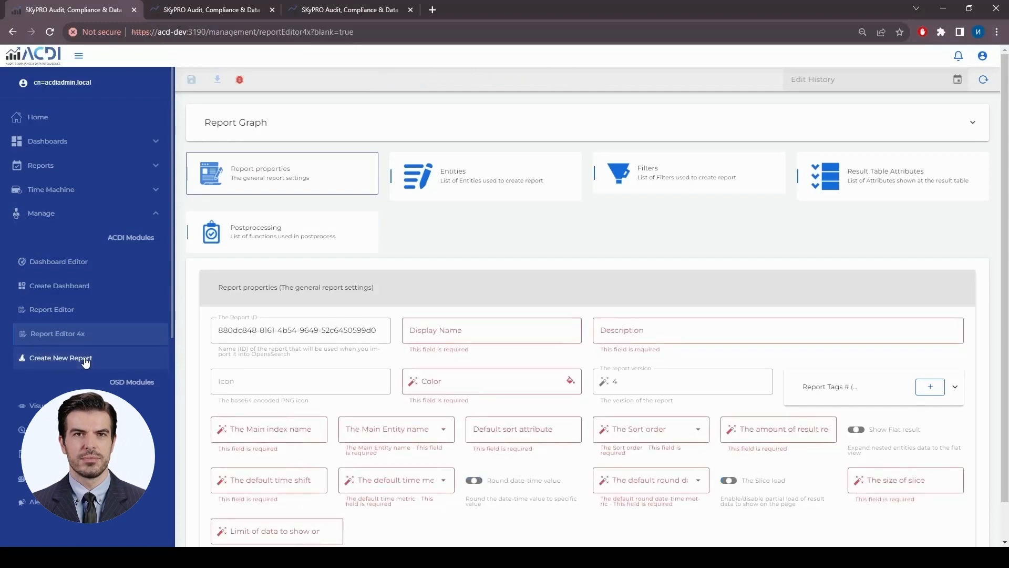
pyautogui.scroll(-1, 647, 241)
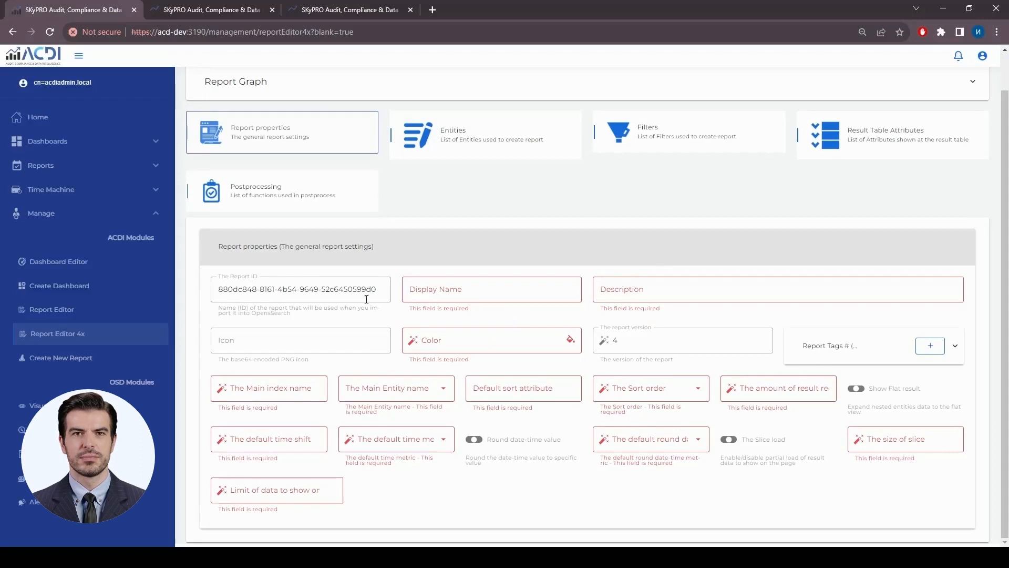
pyautogui.click(470, 287)
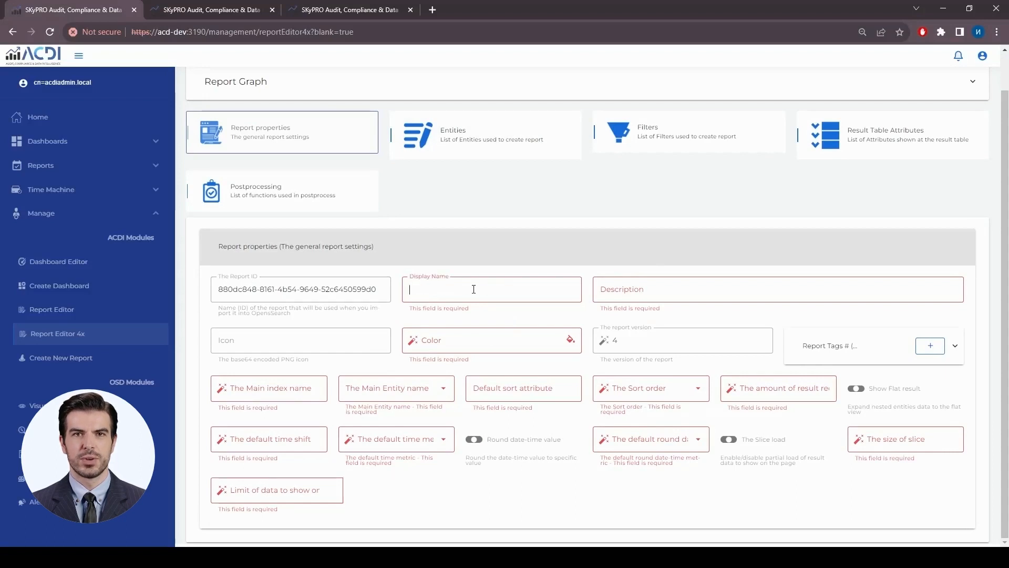
pyautogui.write('My ')
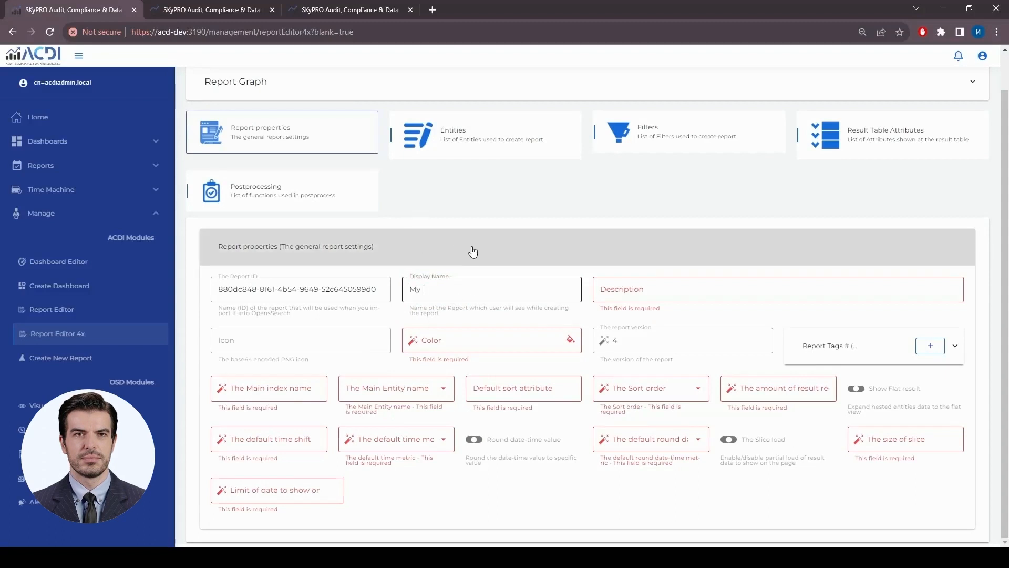
pyautogui.write('report')
pyautogui.click(631, 296)
pyautogui.write('This is my fi')
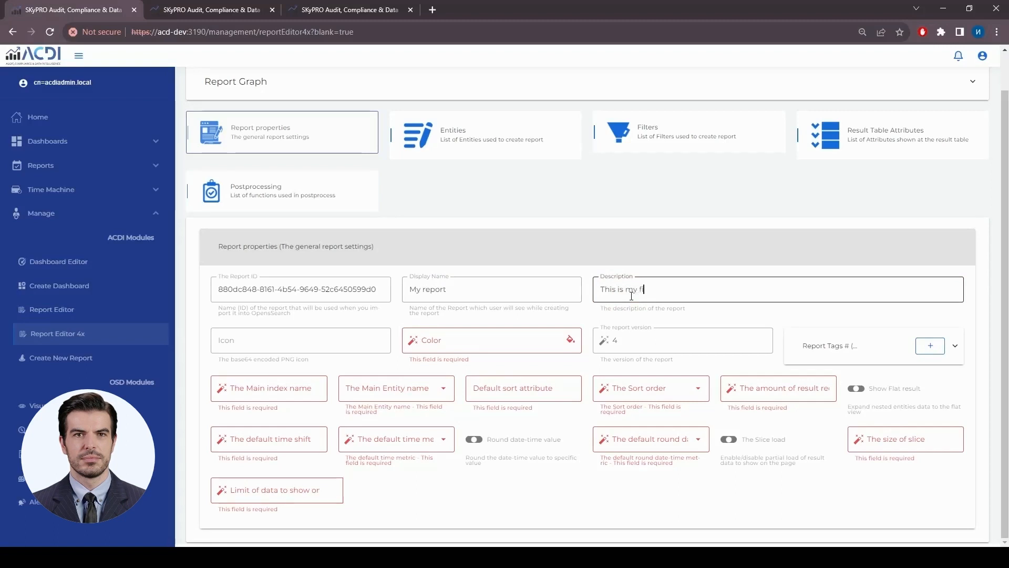
pyautogui.write('rst report')
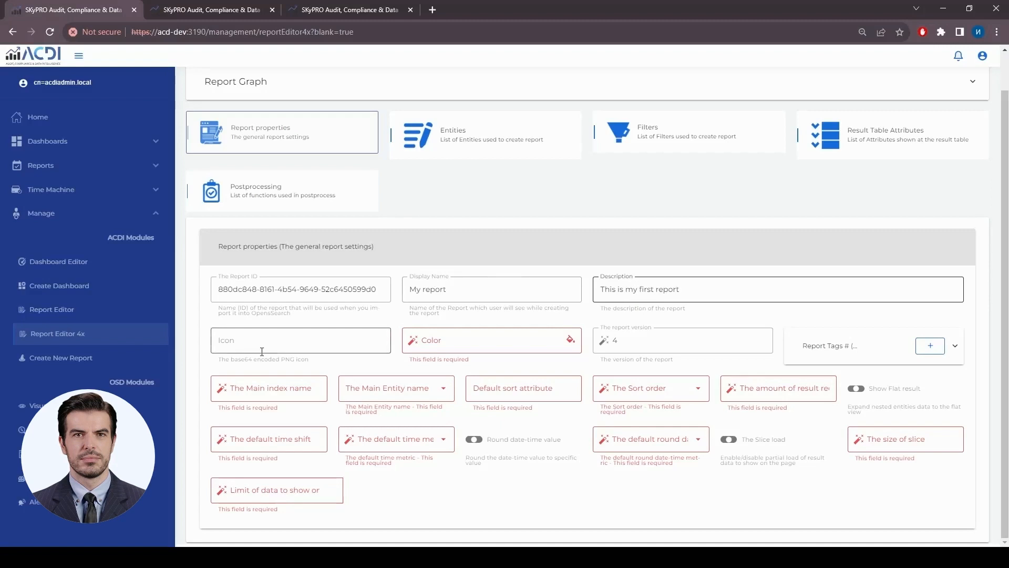
# - Set the report card color to the blue shade #2125DA
pyautogui.click(512, 338)
pyautogui.click(570, 339)
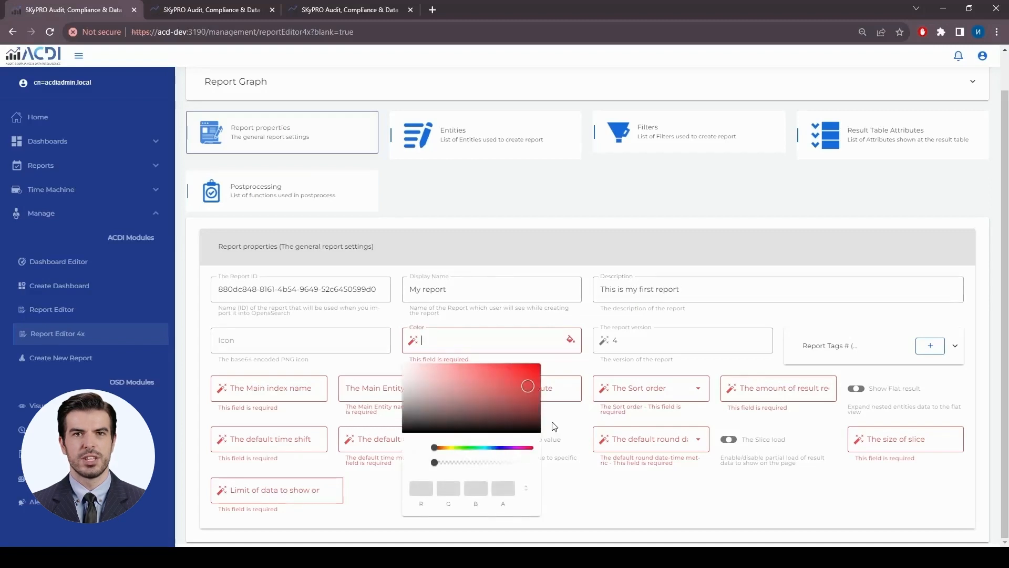
pyautogui.moveTo(436, 448); pyautogui.dragTo(500, 453)
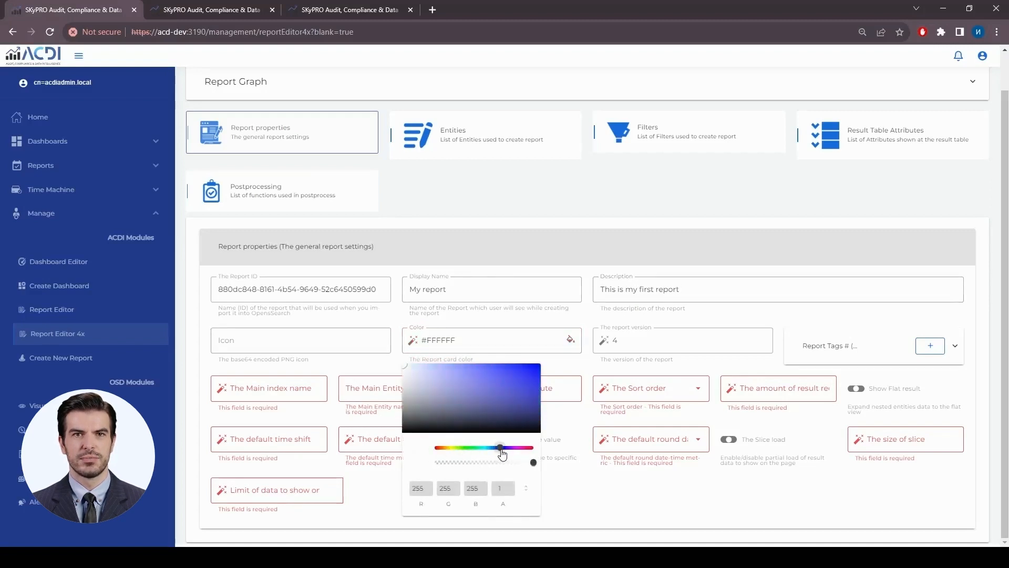
pyautogui.moveTo(408, 371); pyautogui.dragTo(520, 373)
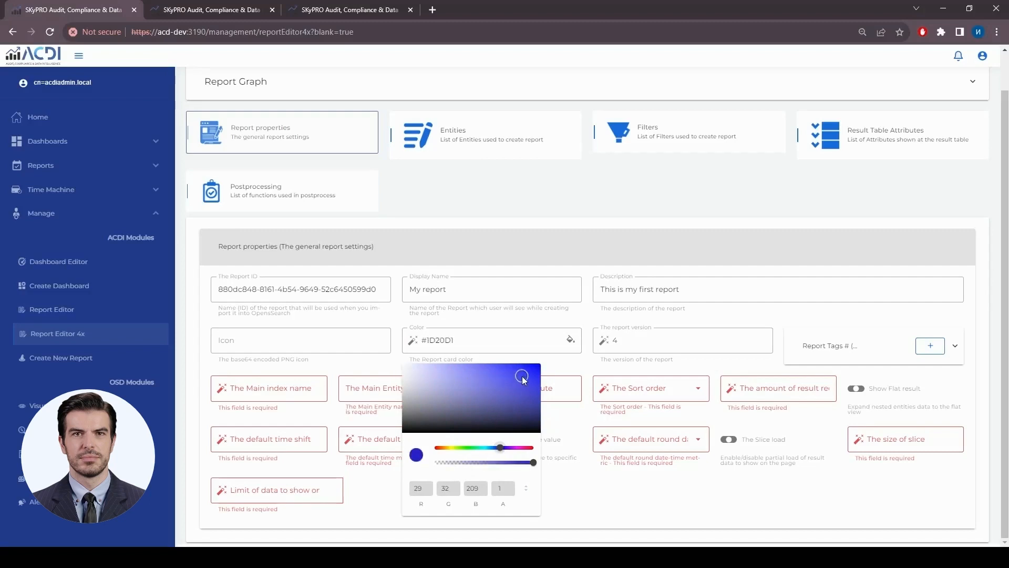
pyautogui.click(570, 340)
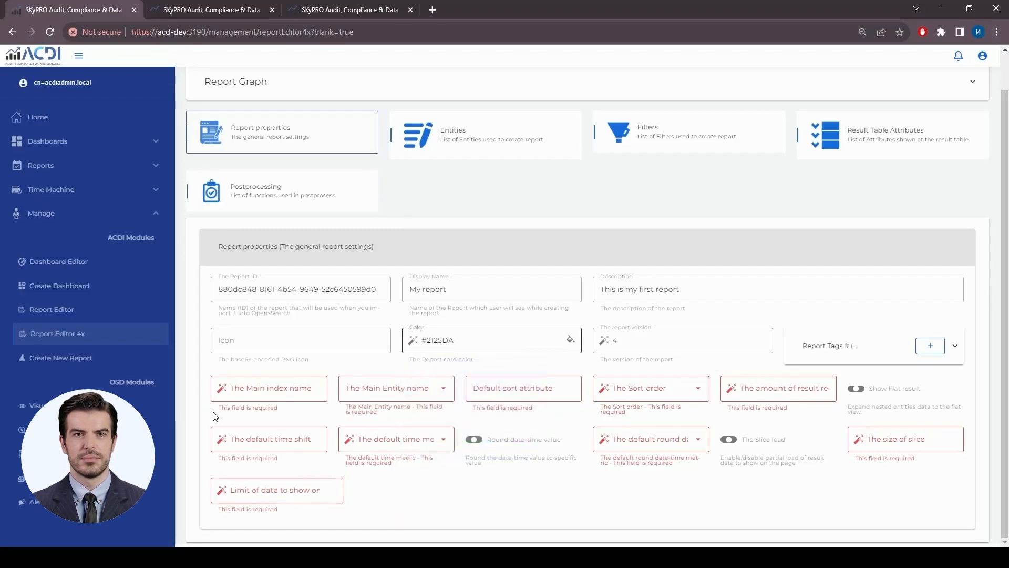
# - Set the main index name to audit-default and open the choices for the main entity name
pyautogui.moveTo(215, 408); pyautogui.dragTo(282, 422)
pyautogui.click(280, 388)
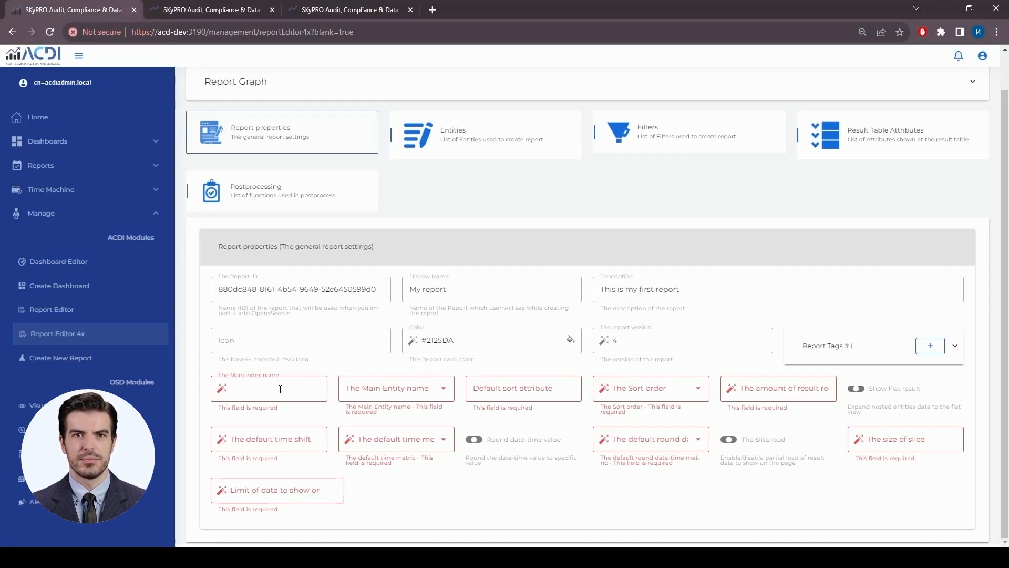
pyautogui.write('au')
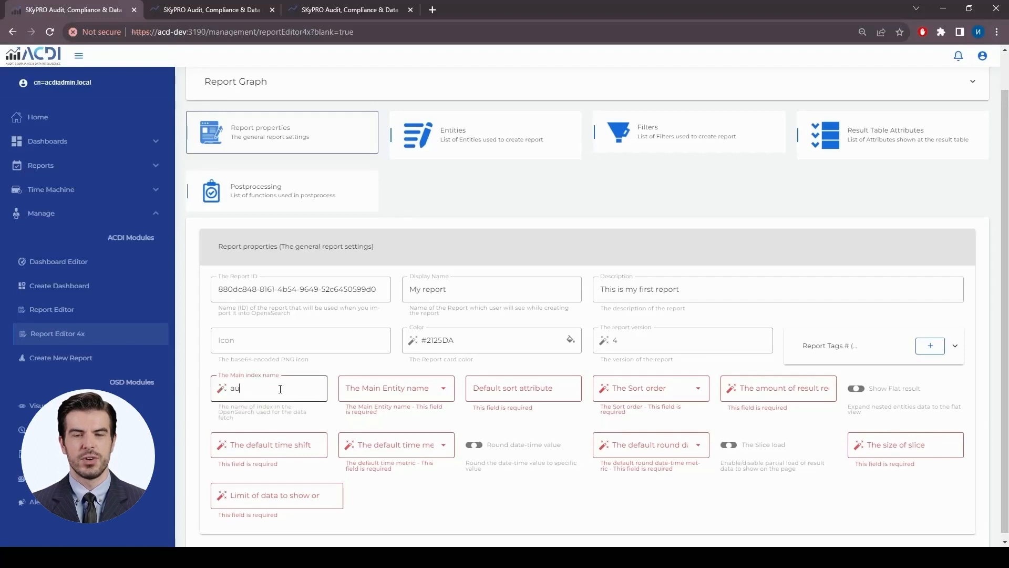
pyautogui.write('dit-default')
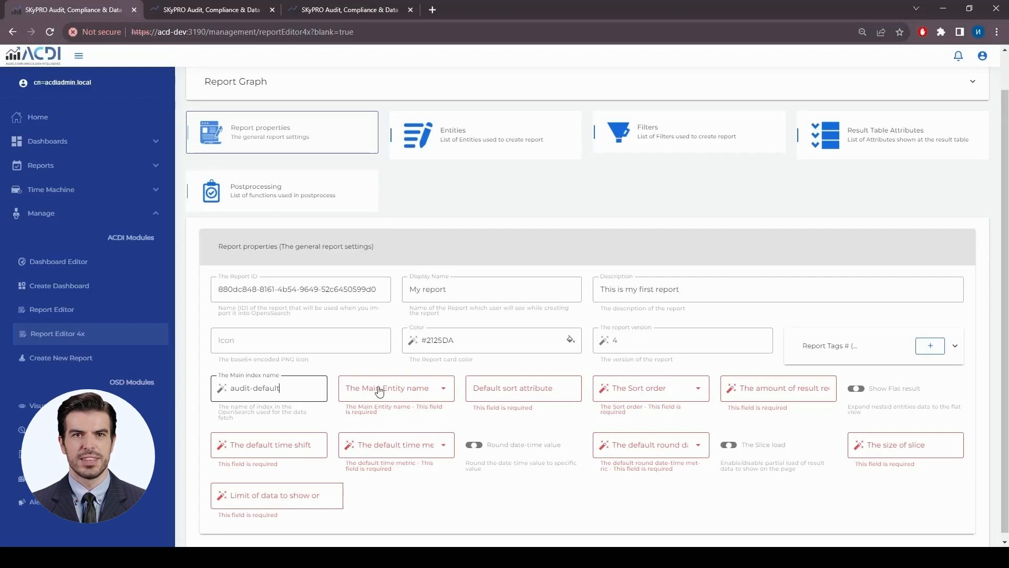
pyautogui.click(421, 389)
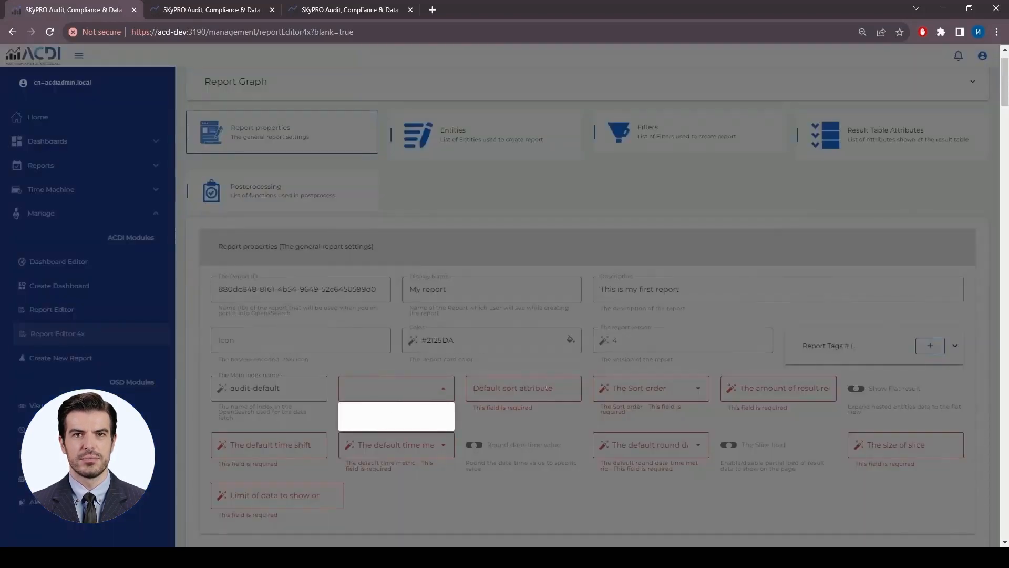
# - Set the default sort attribute to "Object DN" with the sort order asc
pyautogui.click(545, 387)
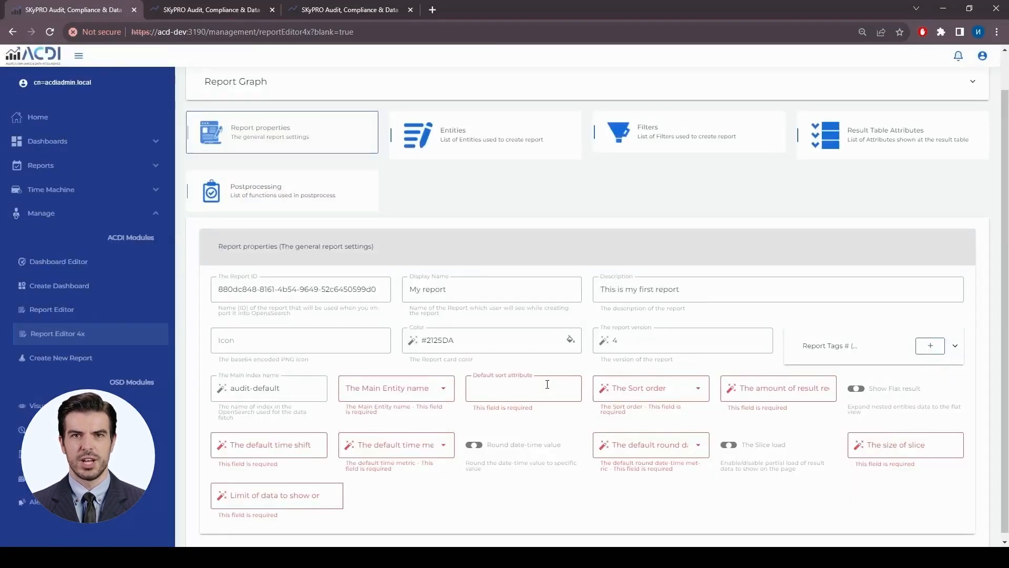
pyautogui.write('Obje')
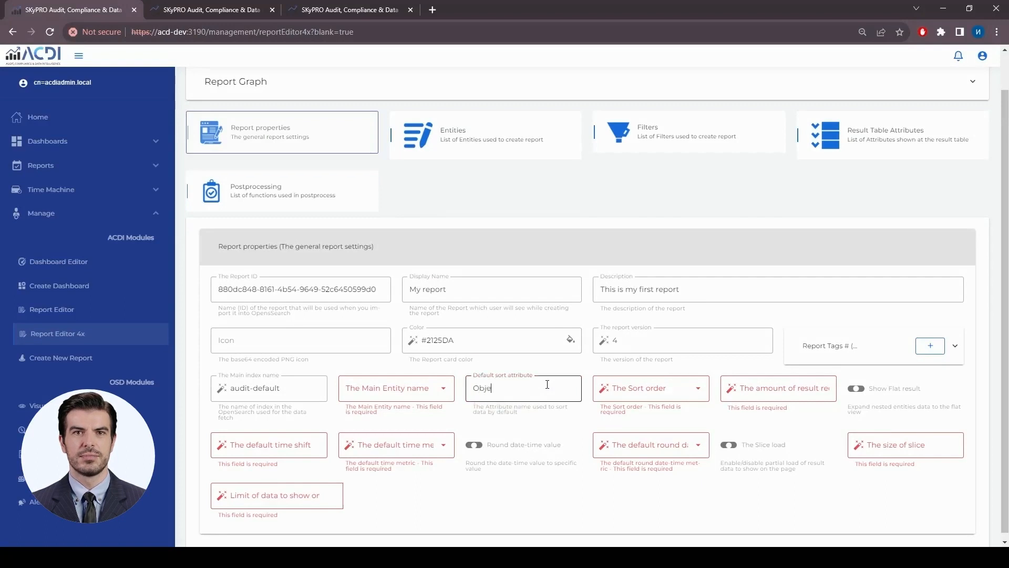
pyautogui.write('ct DN')
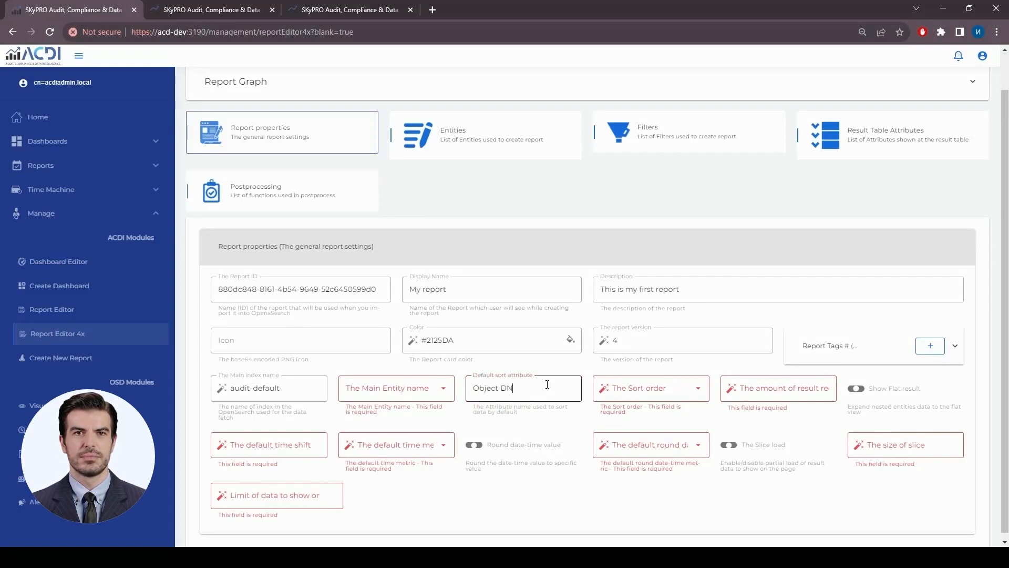
pyautogui.click(686, 388)
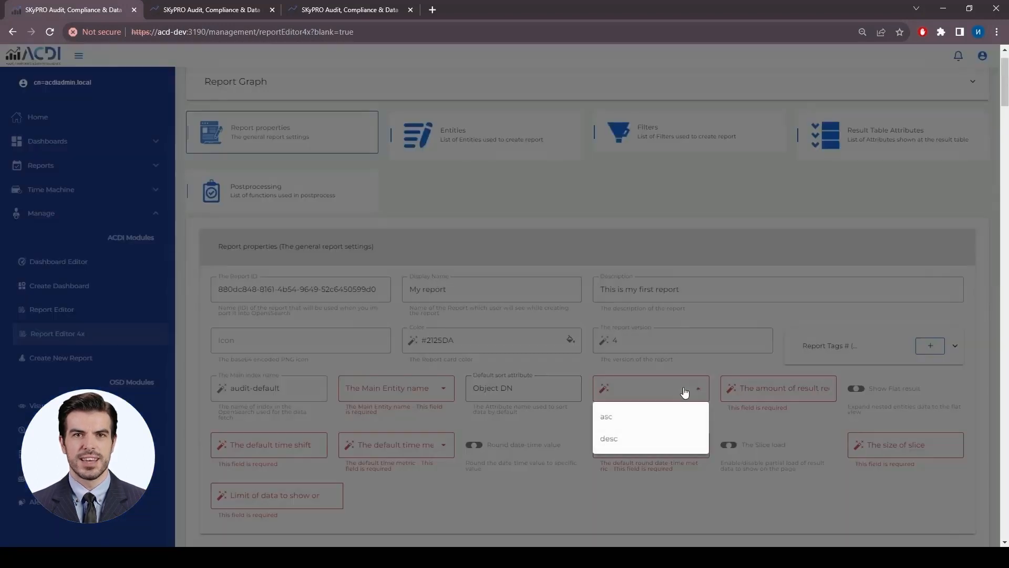
pyautogui.click(615, 418)
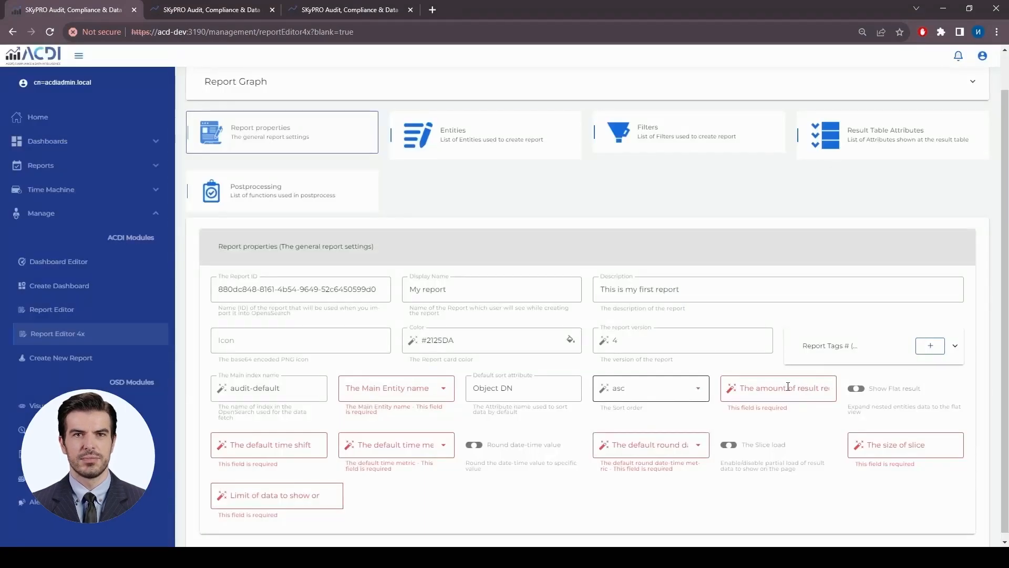
# - Set the amount of result records to 1000 and the default time shift to 7 days
pyautogui.click(781, 386)
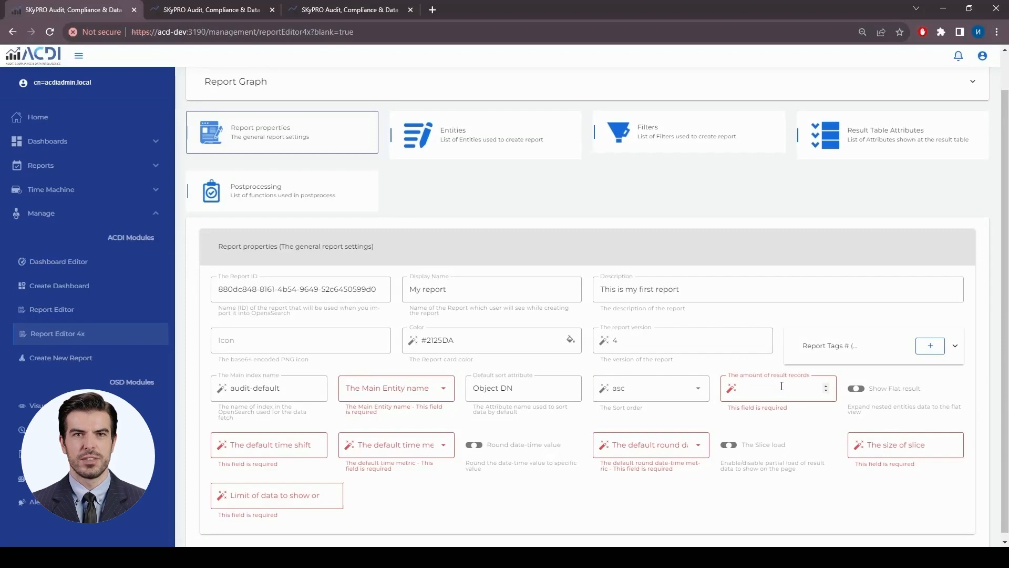
pyautogui.write('1000')
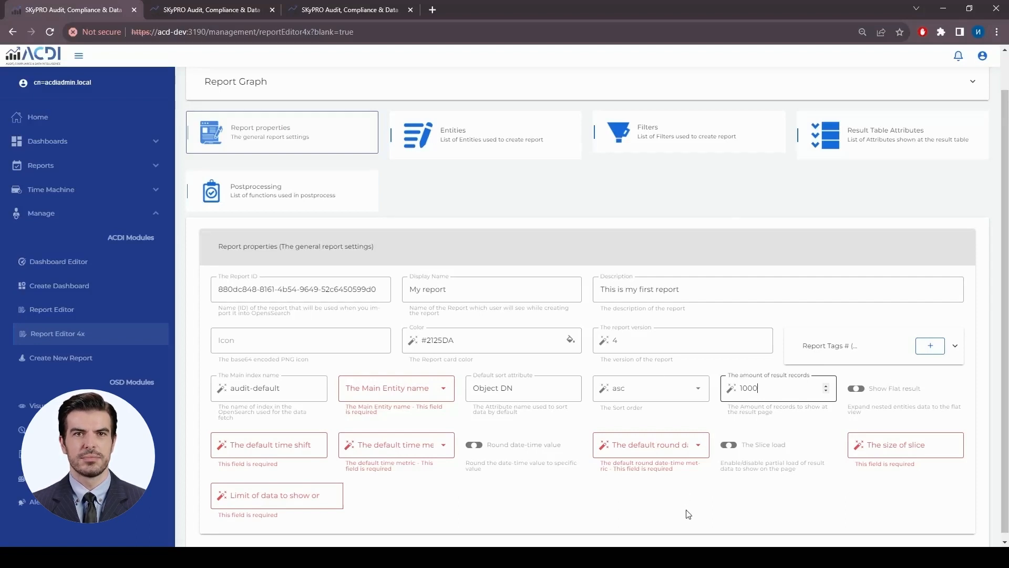
pyautogui.click(259, 443)
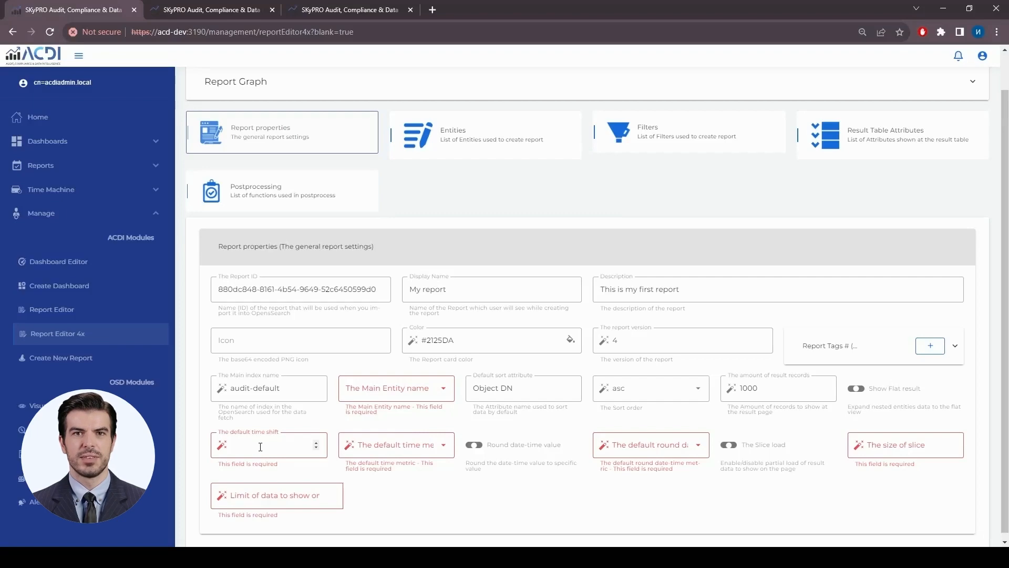
pyautogui.write('7')
pyautogui.click(420, 446)
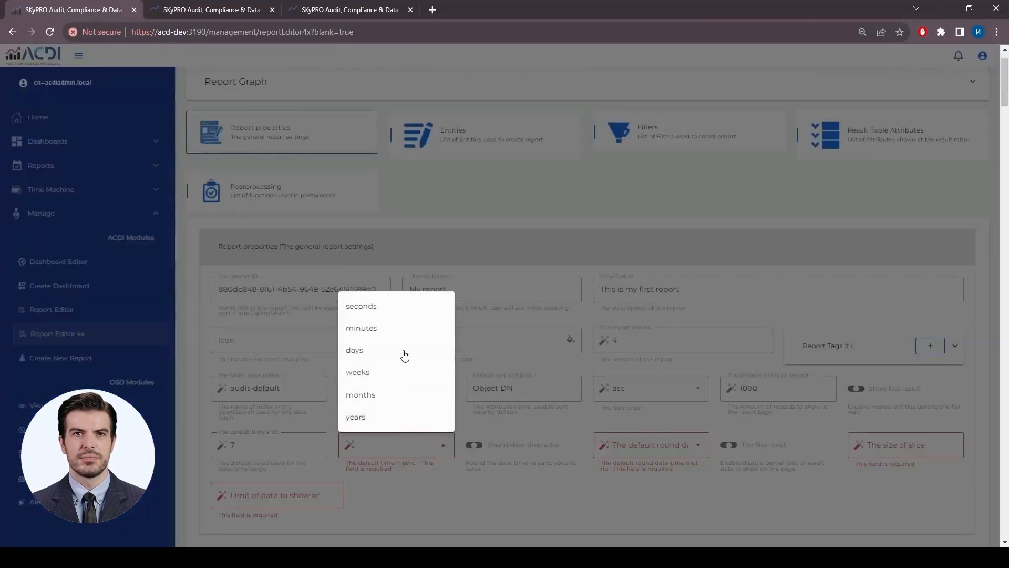
pyautogui.click(404, 356)
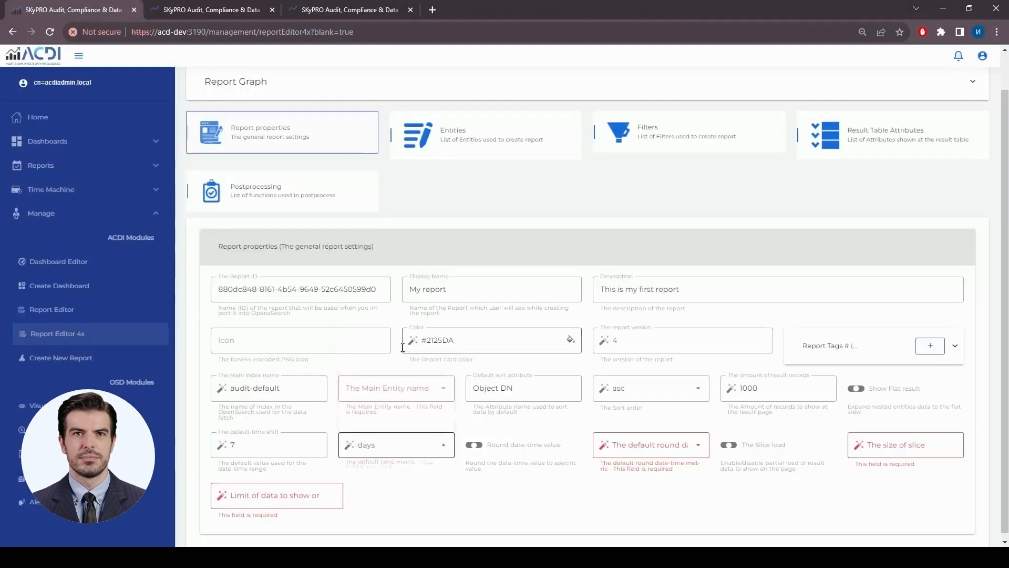
# - Enable rounding of the date-time value and set its default round metric to day
pyautogui.click(476, 447)
pyautogui.click(634, 456)
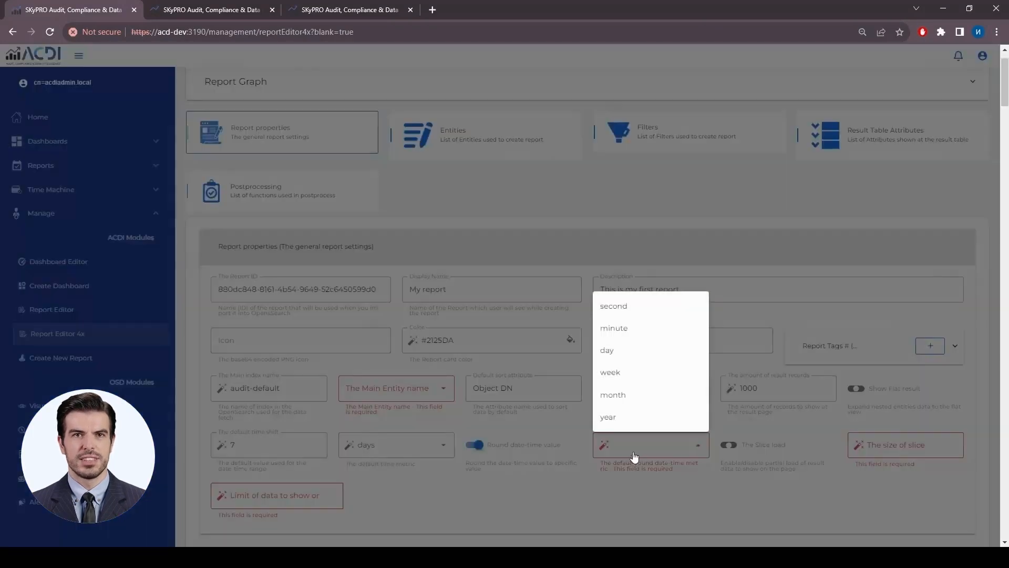
pyautogui.click(623, 353)
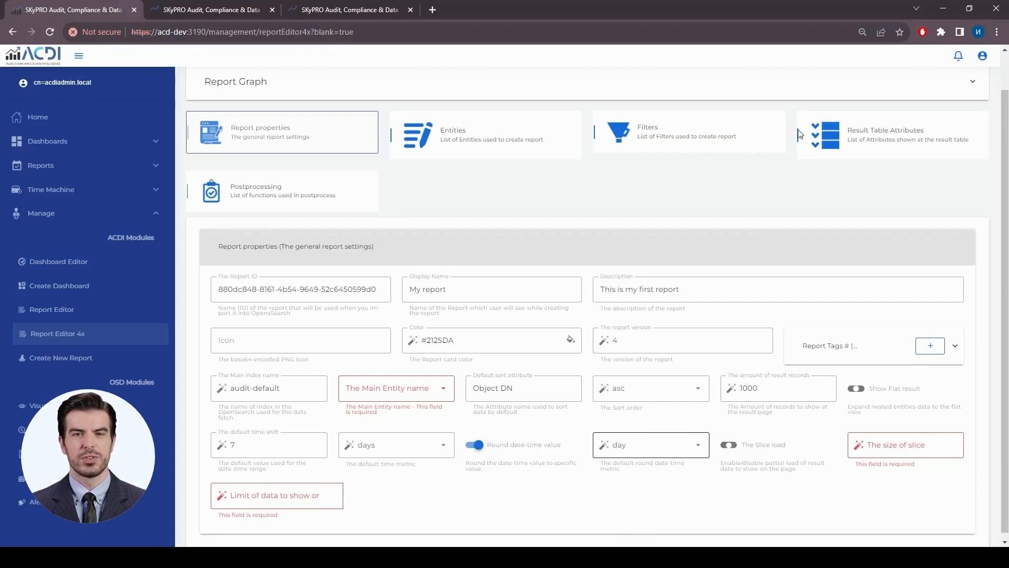
# - Enable the slice load and set the size of slice to 10 records
pyautogui.click(729, 445)
pyautogui.click(911, 444)
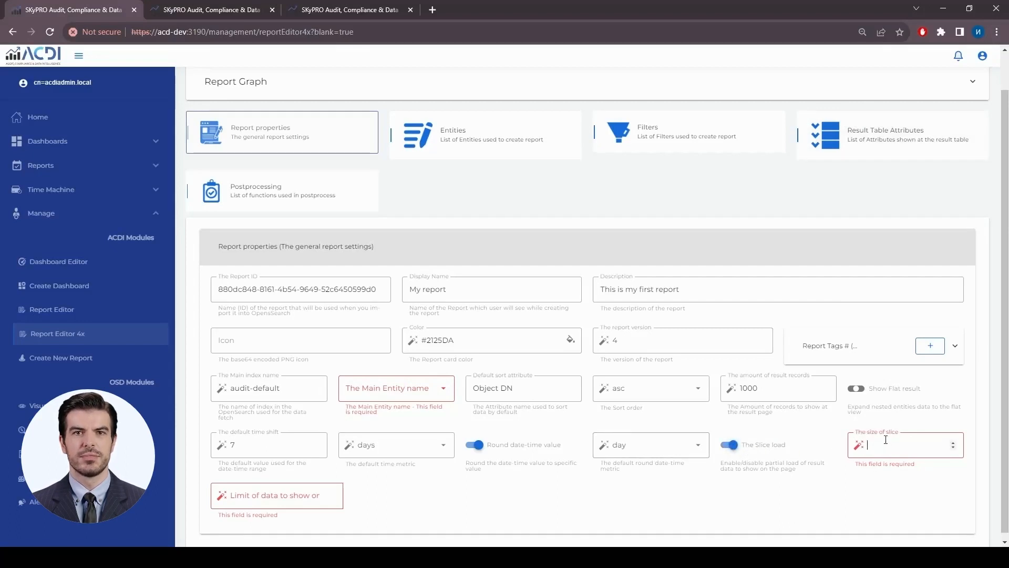
pyautogui.write('10')
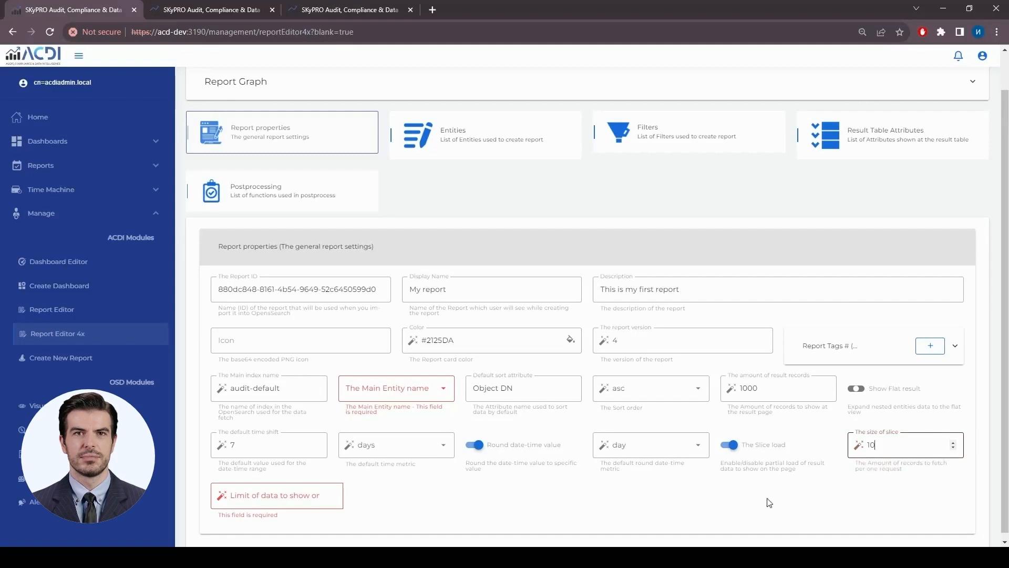
pyautogui.click(808, 501)
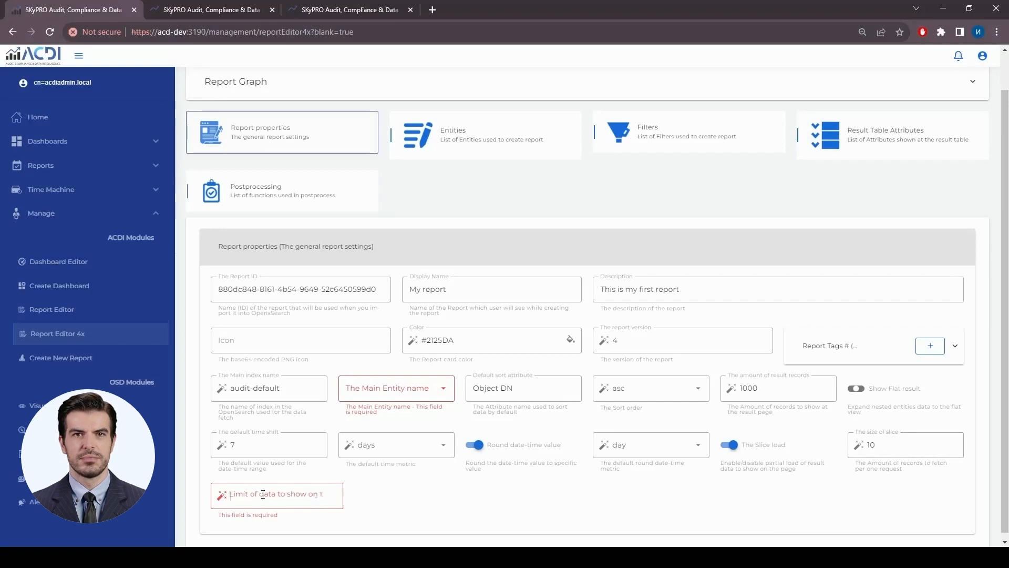
# - Set the limit of data to show on the front-end to 10 Mb
pyautogui.click(247, 506)
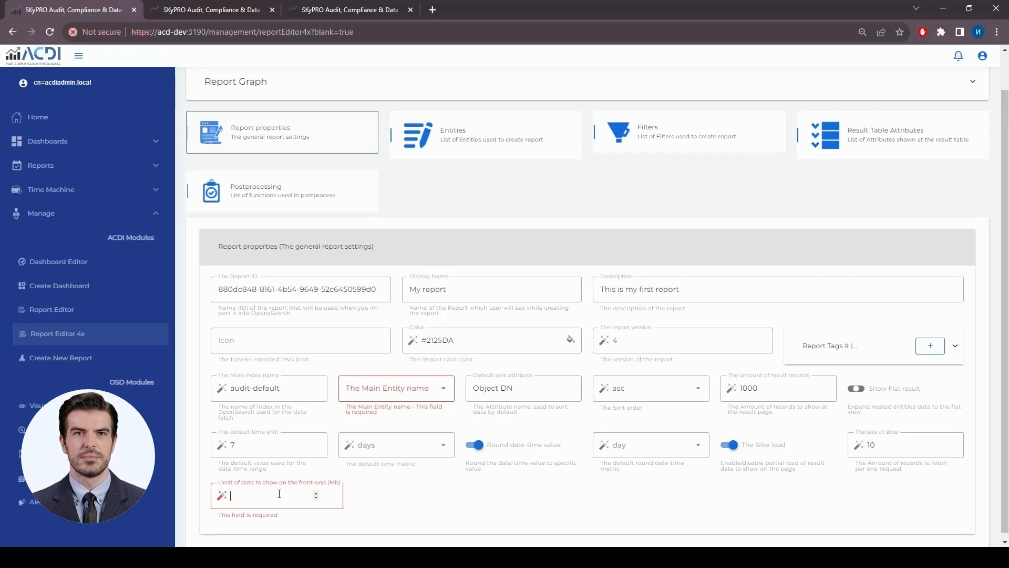
pyautogui.write('10')
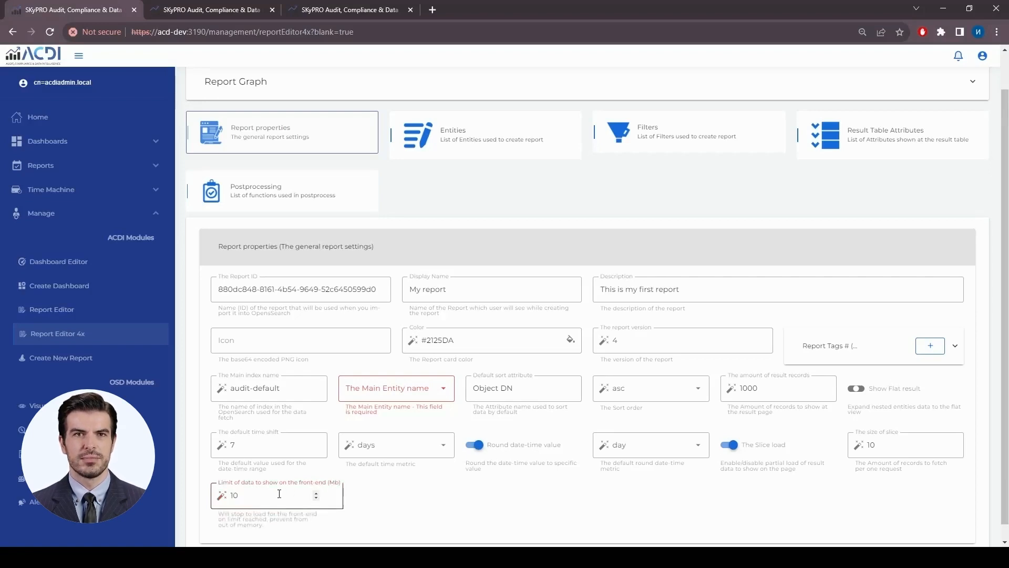
pyautogui.click(492, 505)
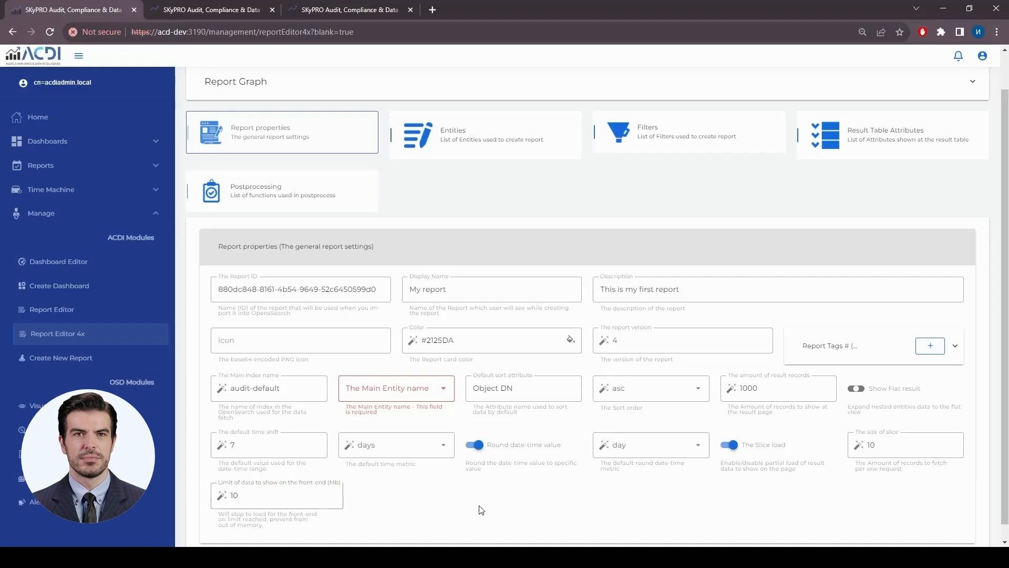
# - Add a new entity to the report's entity list and name it audit_users
pyautogui.scroll(1, 529, 187)
pyautogui.click(525, 181)
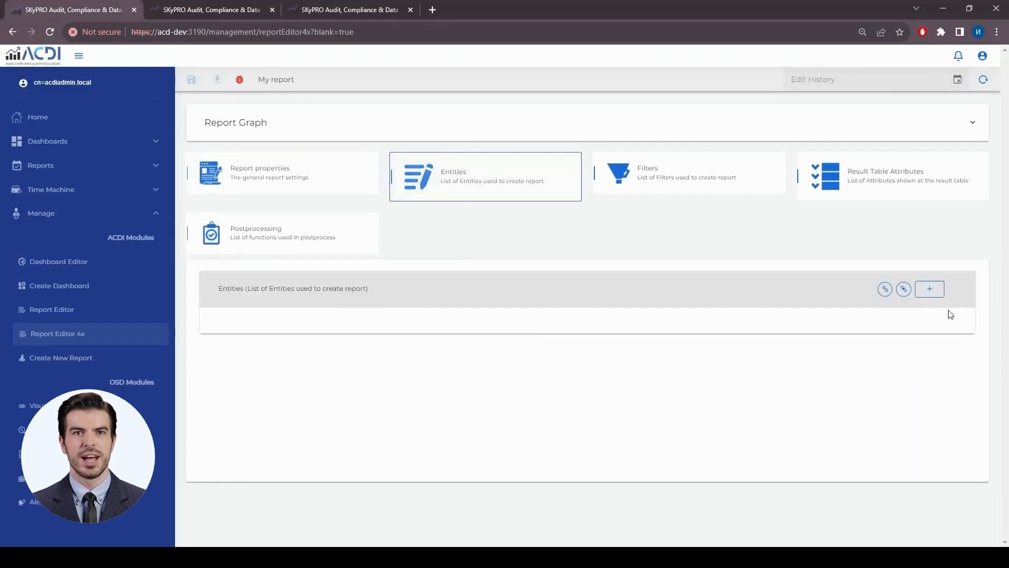
pyautogui.click(930, 289)
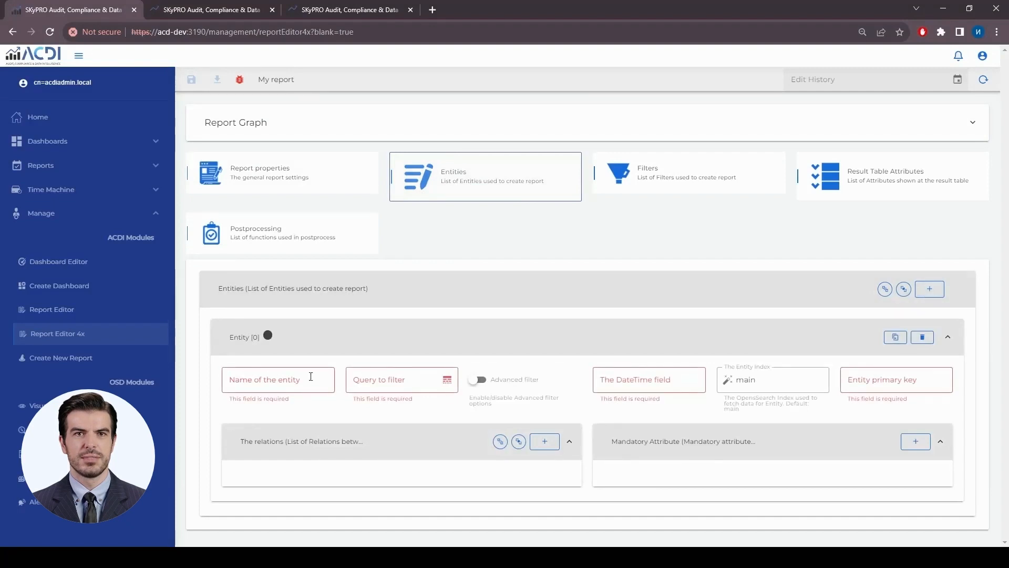
pyautogui.click(262, 382)
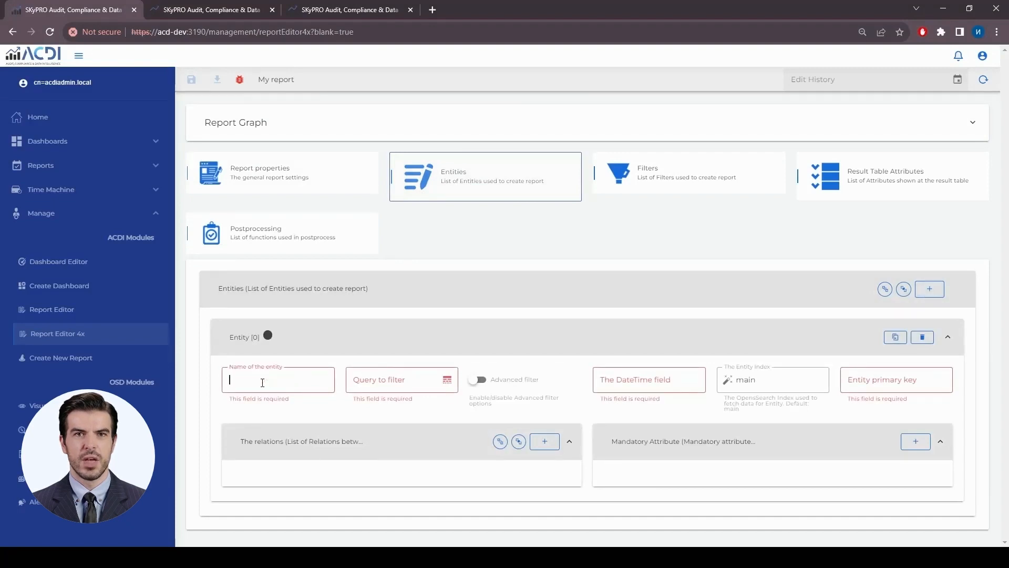
pyautogui.write('audit')
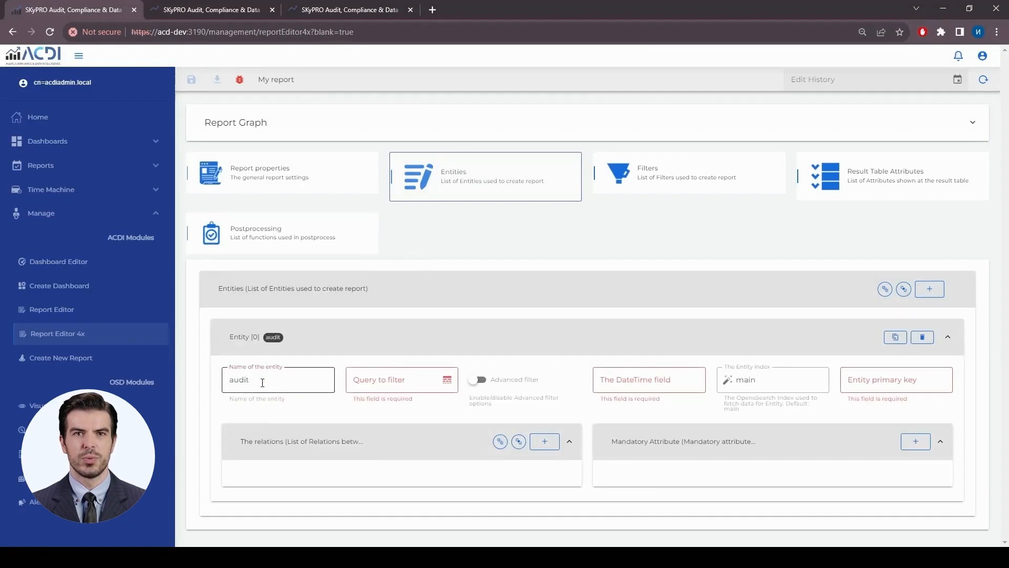
pyautogui.write('_users')
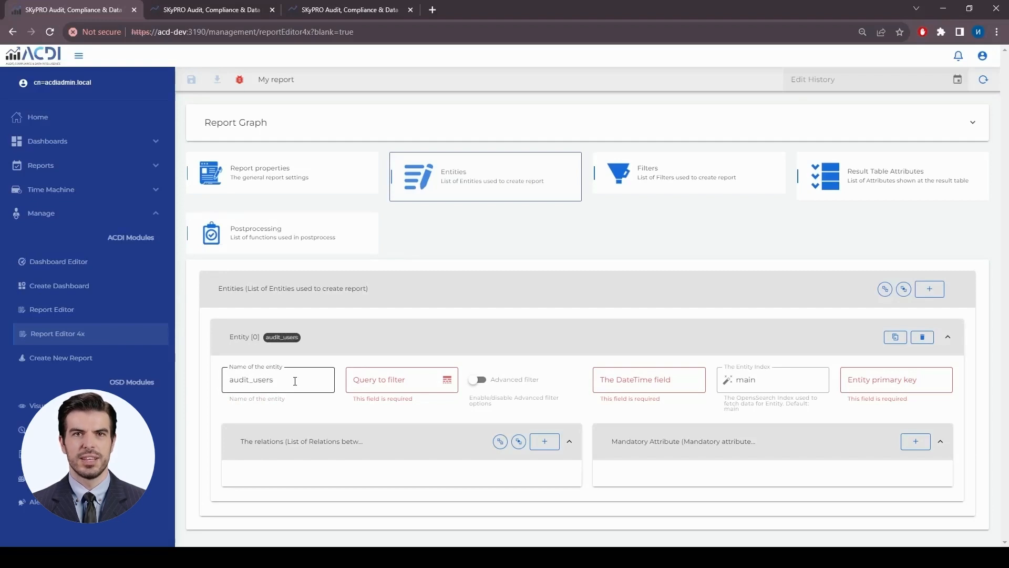
# - Set the audit_users entity's filter query to "Object\ Class:User AND Operation:ADD"
pyautogui.click(380, 375)
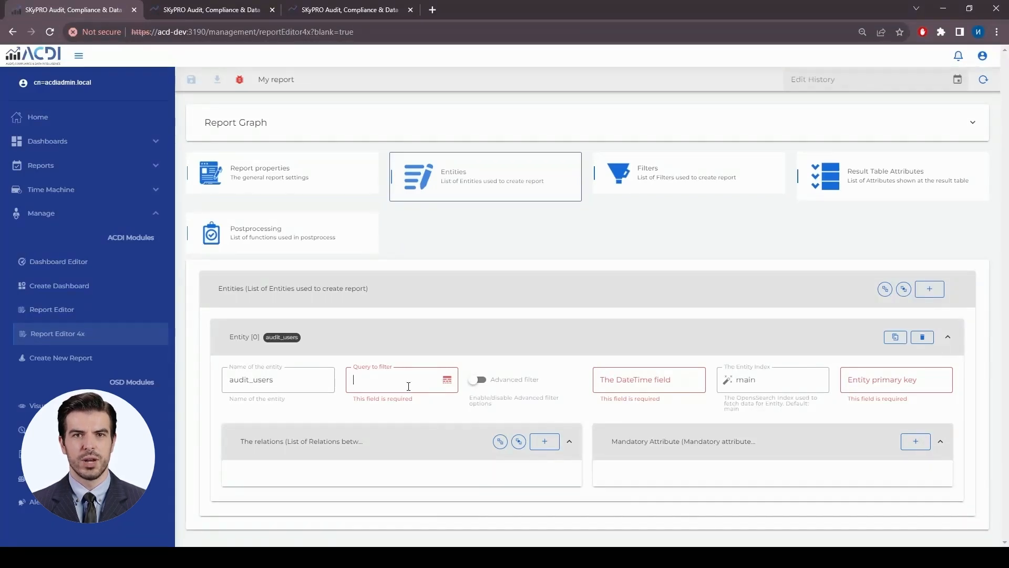
pyautogui.write('Object')
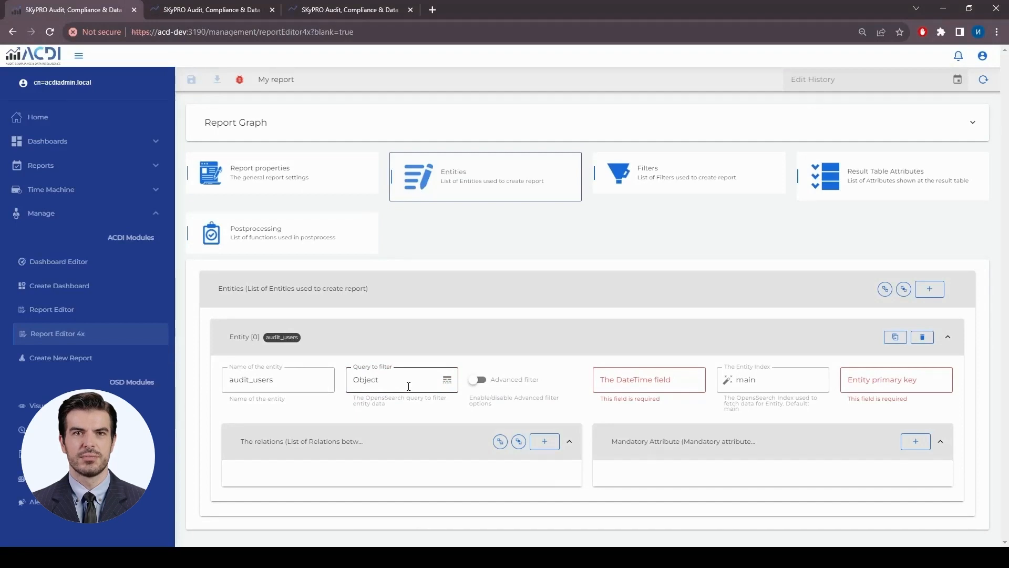
pyautogui.write('\\ Class:User')
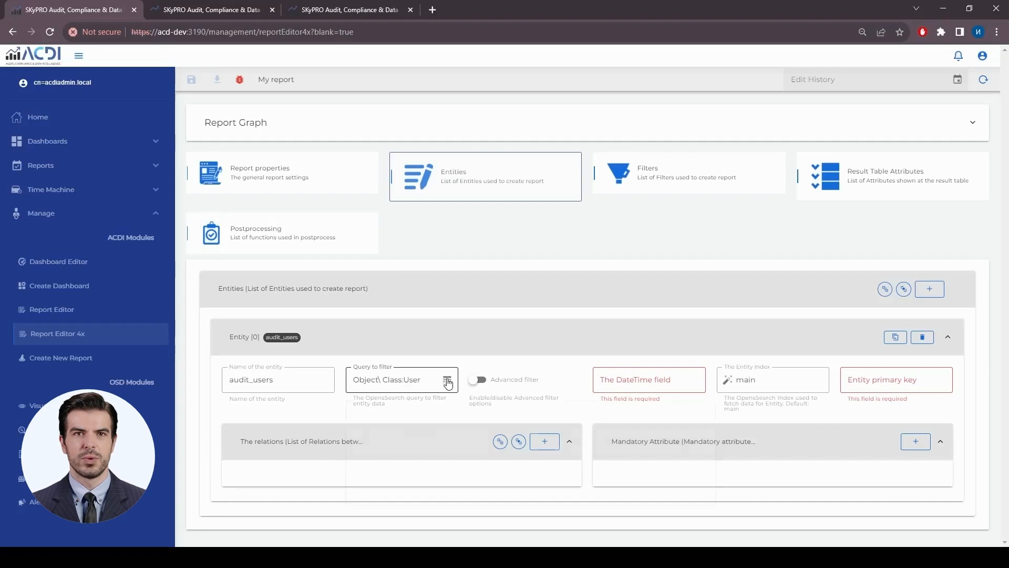
pyautogui.click(446, 380)
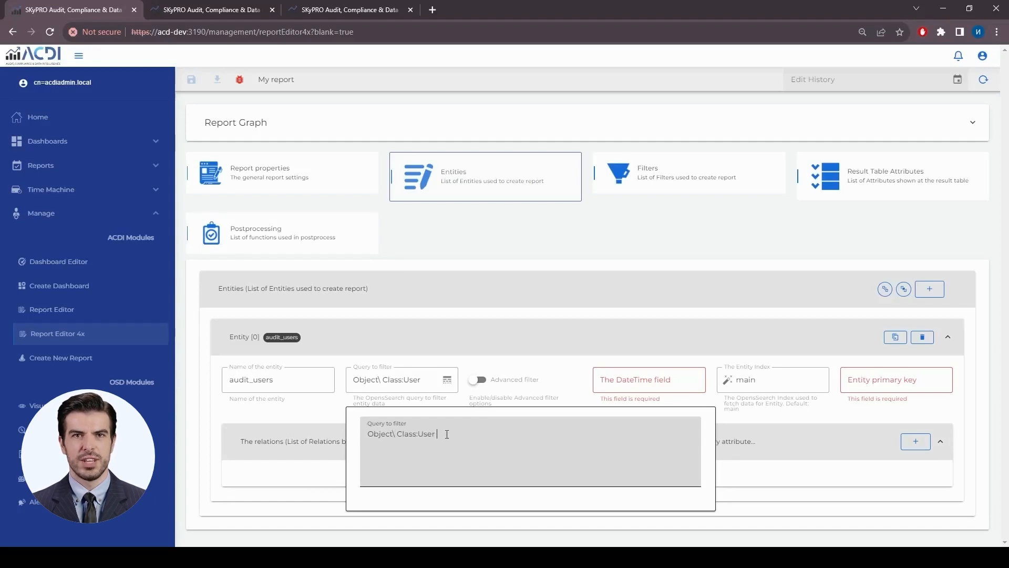
pyautogui.write('A')
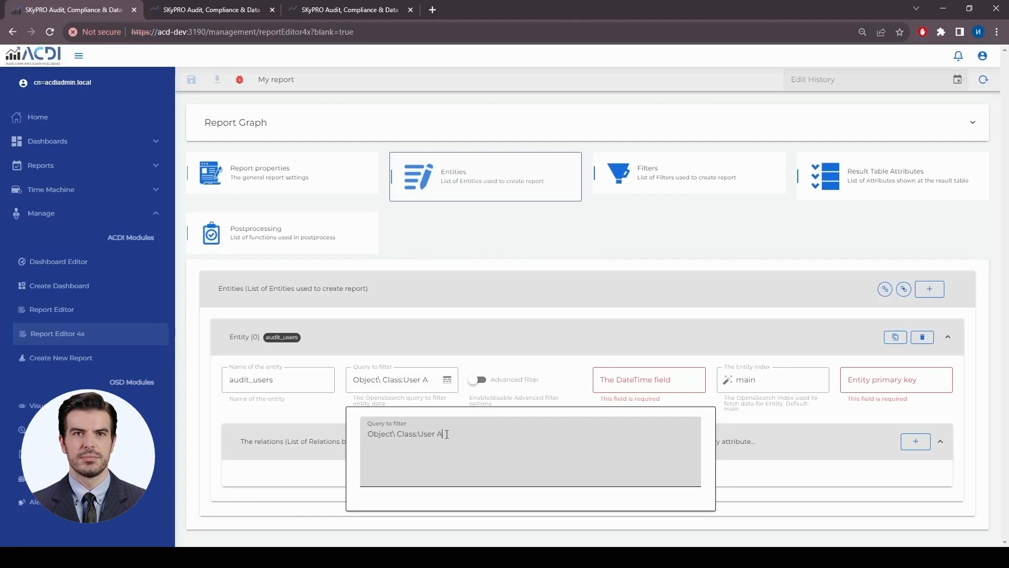
pyautogui.write('AANDND Operation:ADD')
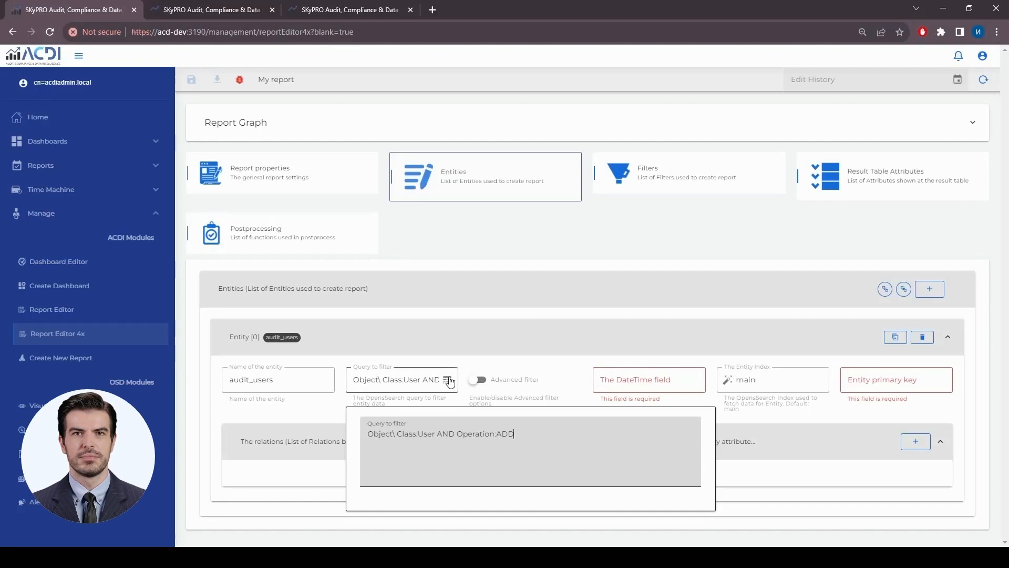
pyautogui.click(447, 379)
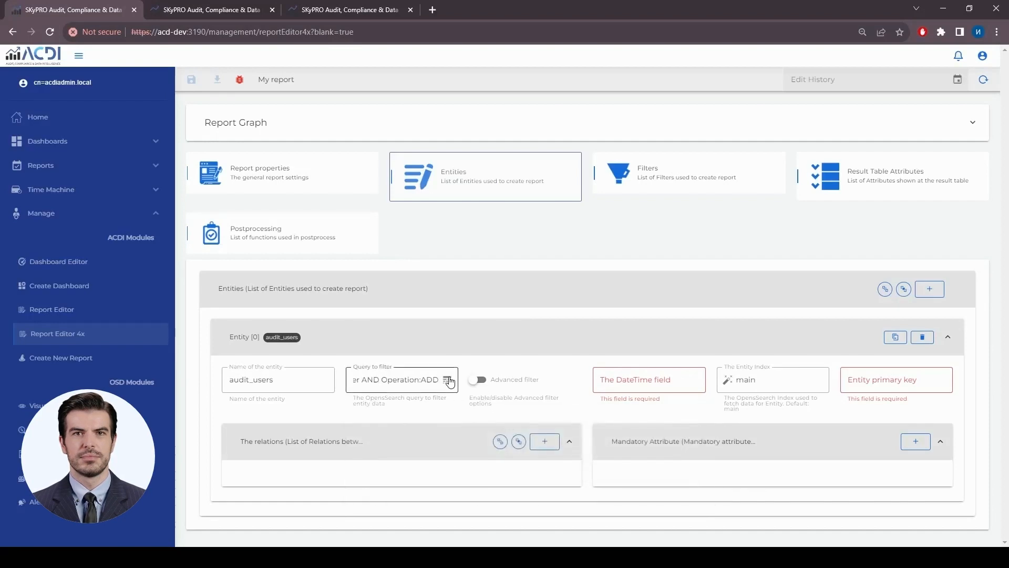
# - Compare the Event Time and audittime fields of the expanded audit event on the NetIQ Audit Dashboard
pyautogui.click(644, 374)
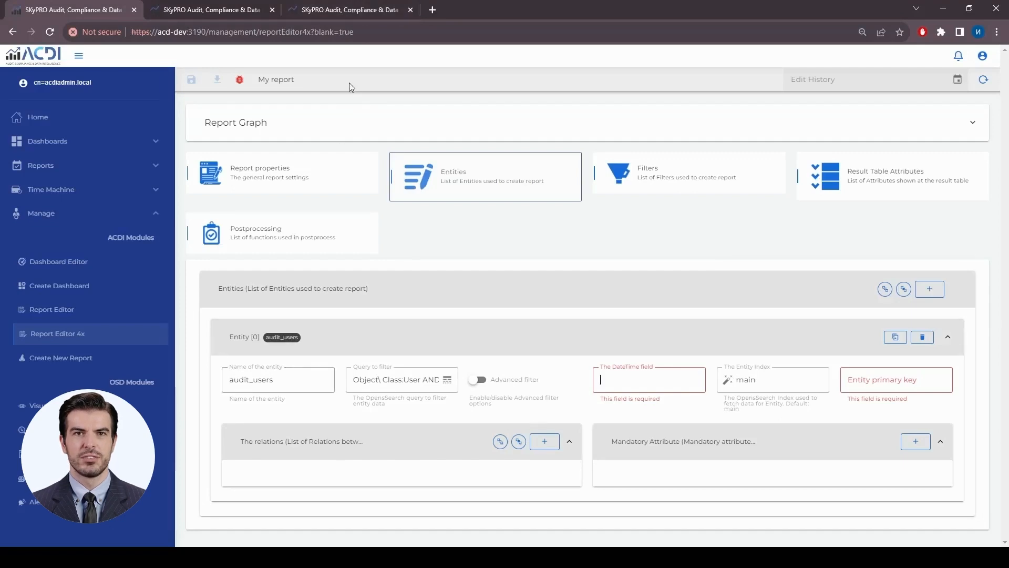
pyautogui.click(356, 10)
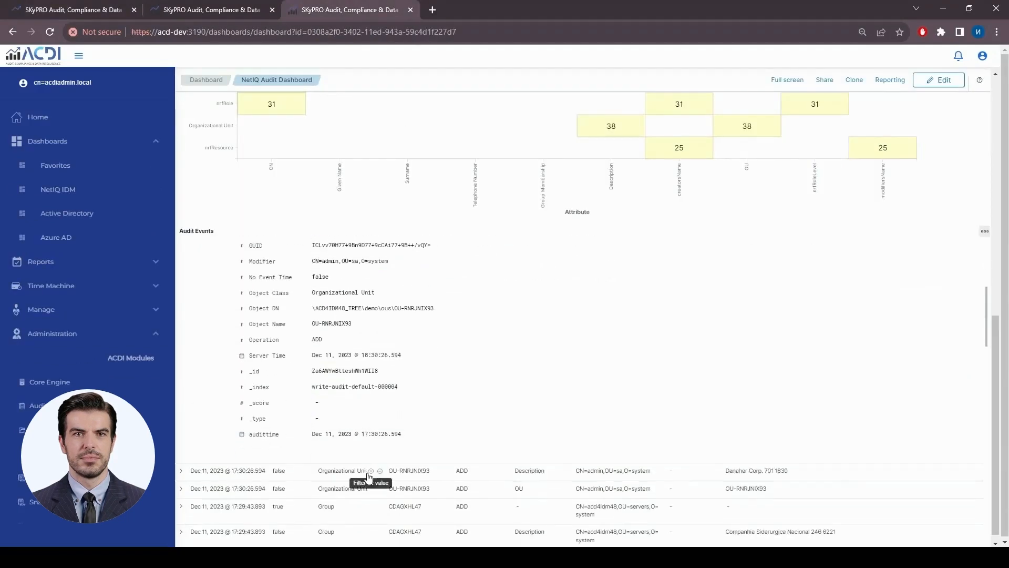
pyautogui.moveTo(247, 434); pyautogui.dragTo(282, 436)
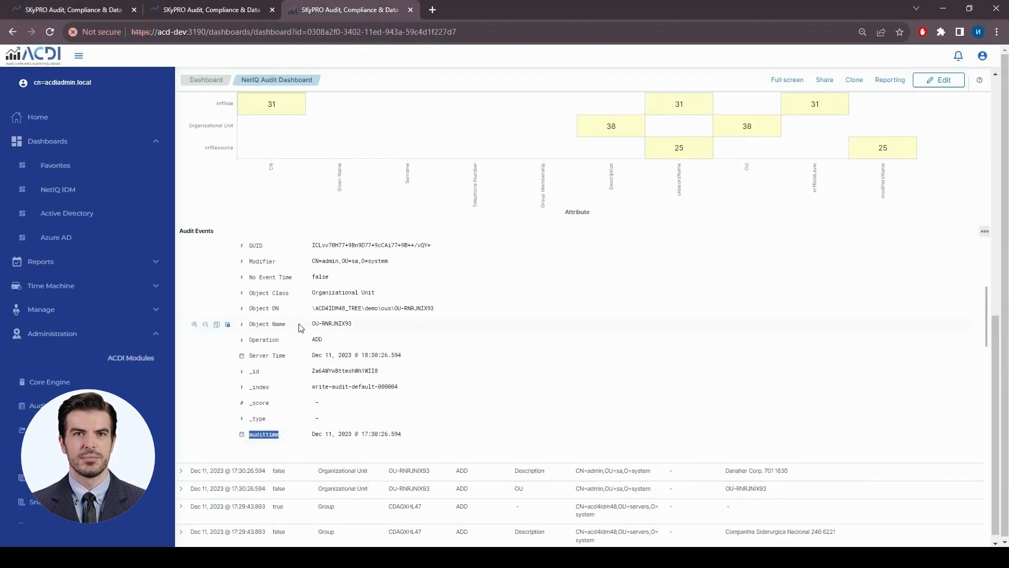
pyautogui.scroll(2, 314, 348)
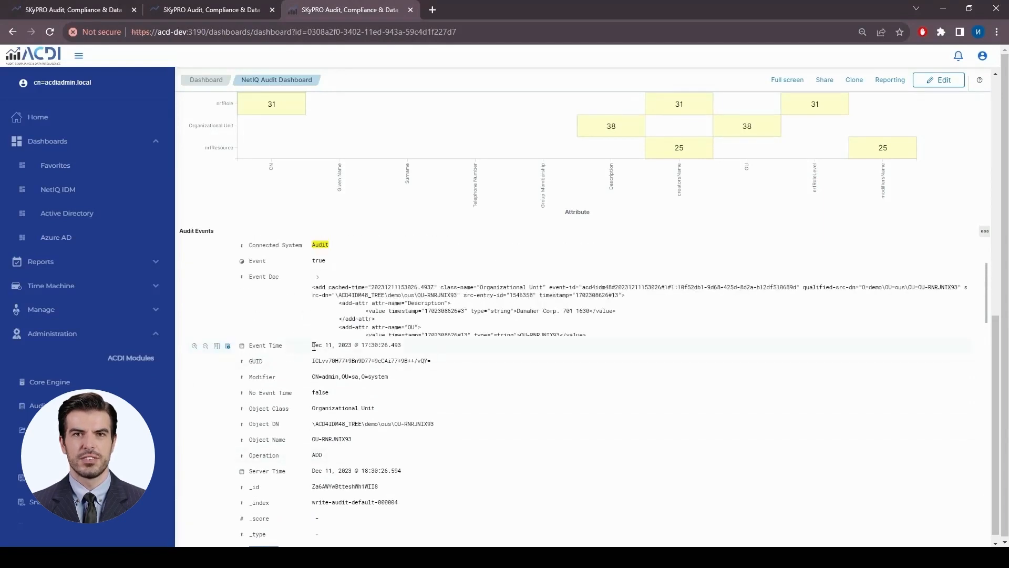
pyautogui.moveTo(314, 347); pyautogui.dragTo(403, 347)
pyautogui.scroll(-1, 461, 397)
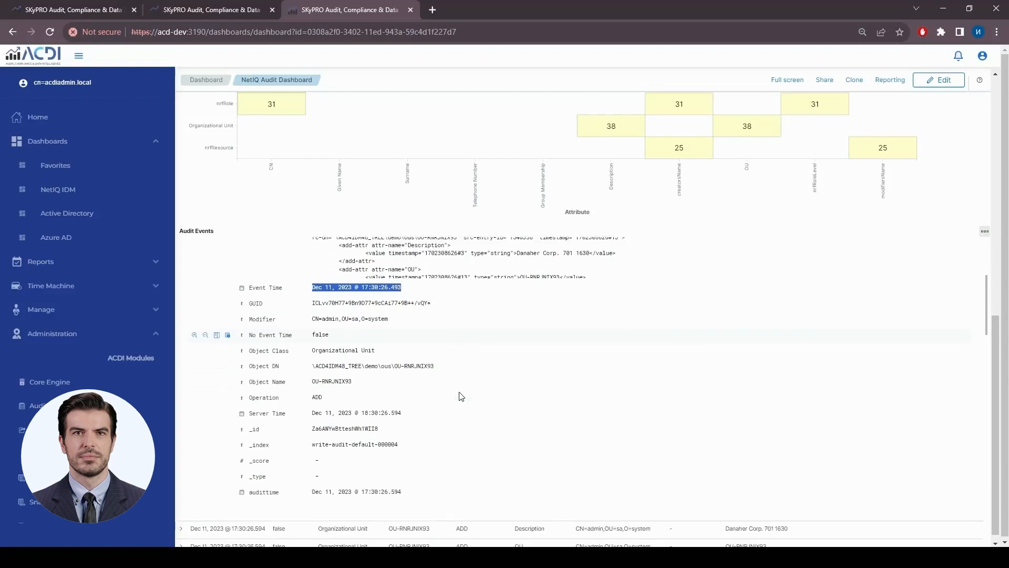
pyautogui.click(314, 494)
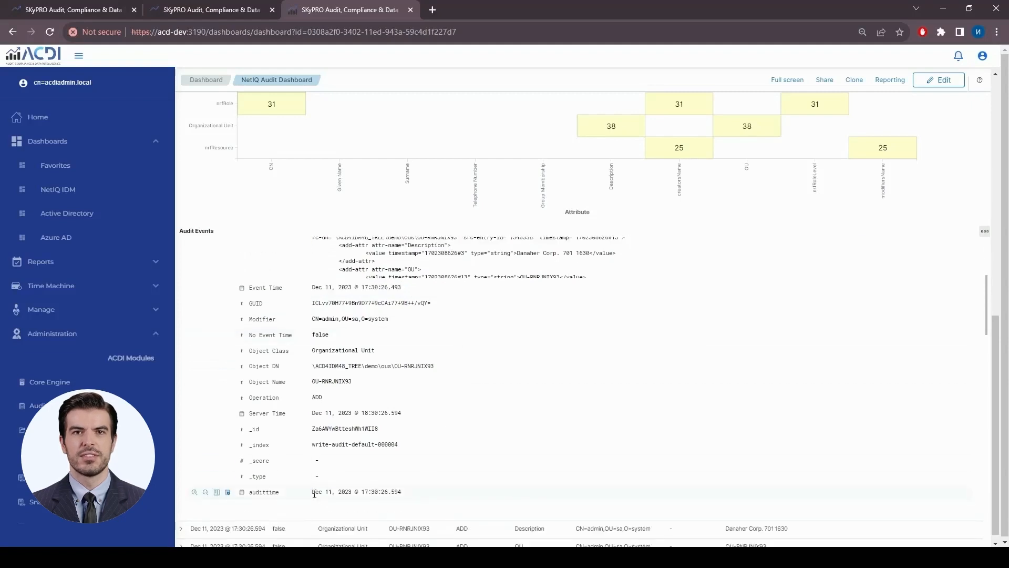
pyautogui.moveTo(314, 494); pyautogui.dragTo(402, 492)
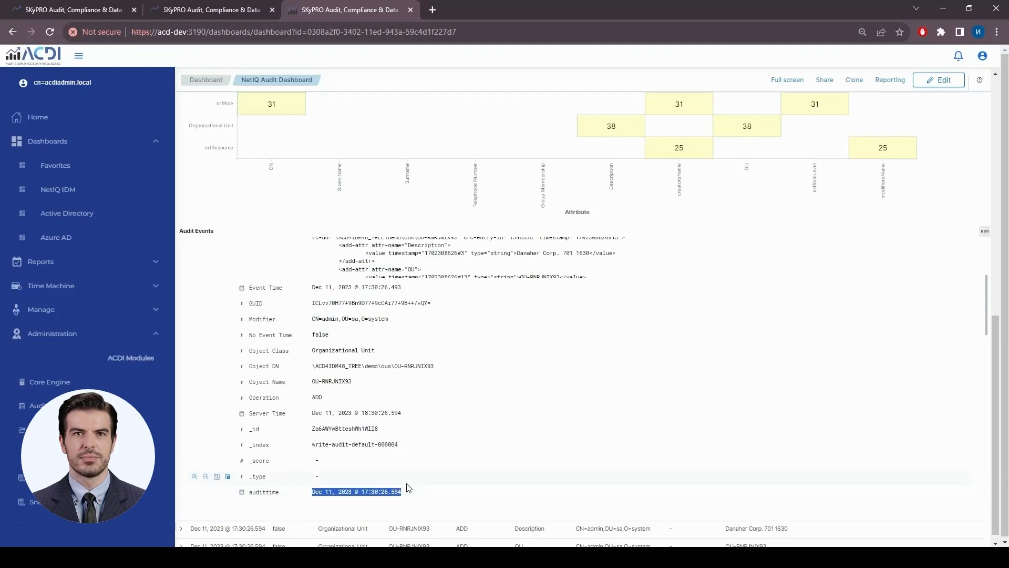
pyautogui.scroll(1, 434, 448)
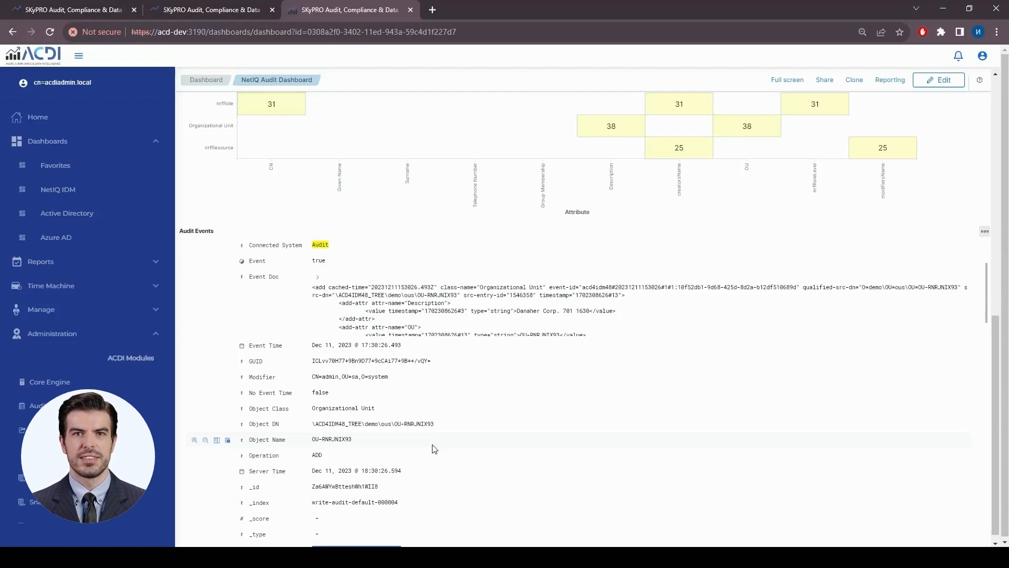
pyautogui.scroll(-1, 434, 449)
pyautogui.tripleClick(392, 492)
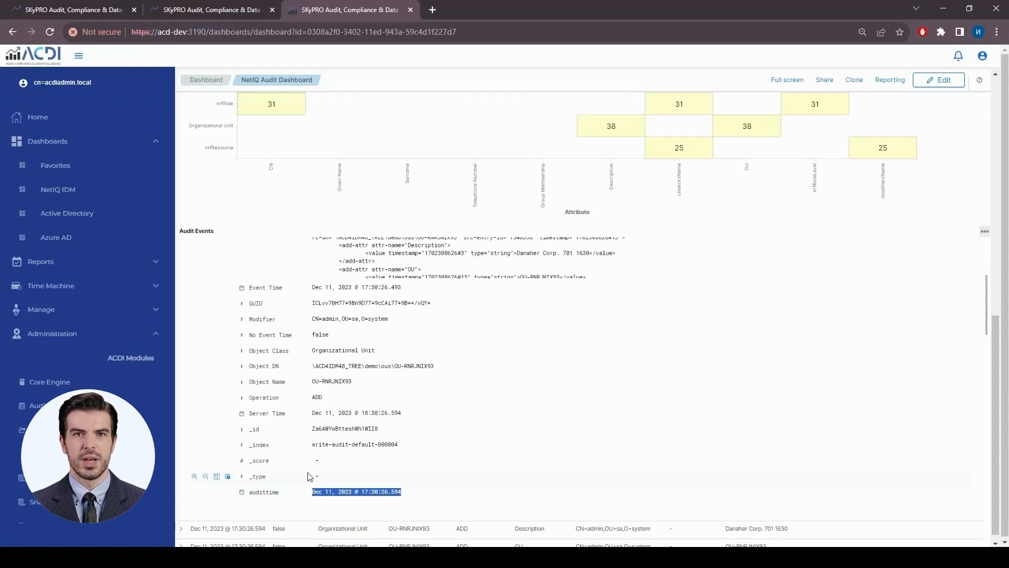
pyautogui.scroll(1, 284, 494)
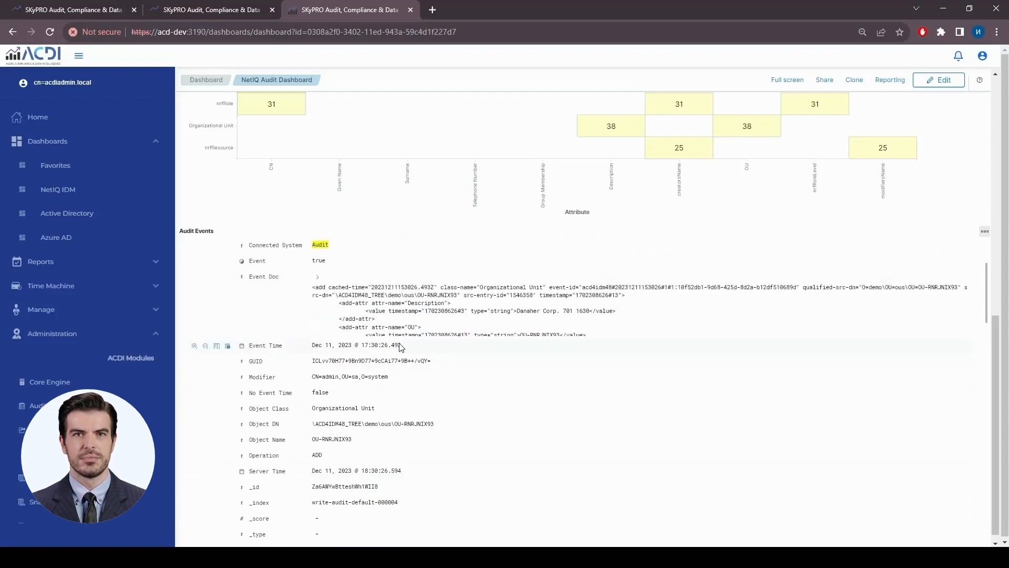
pyautogui.moveTo(418, 345); pyautogui.dragTo(311, 345)
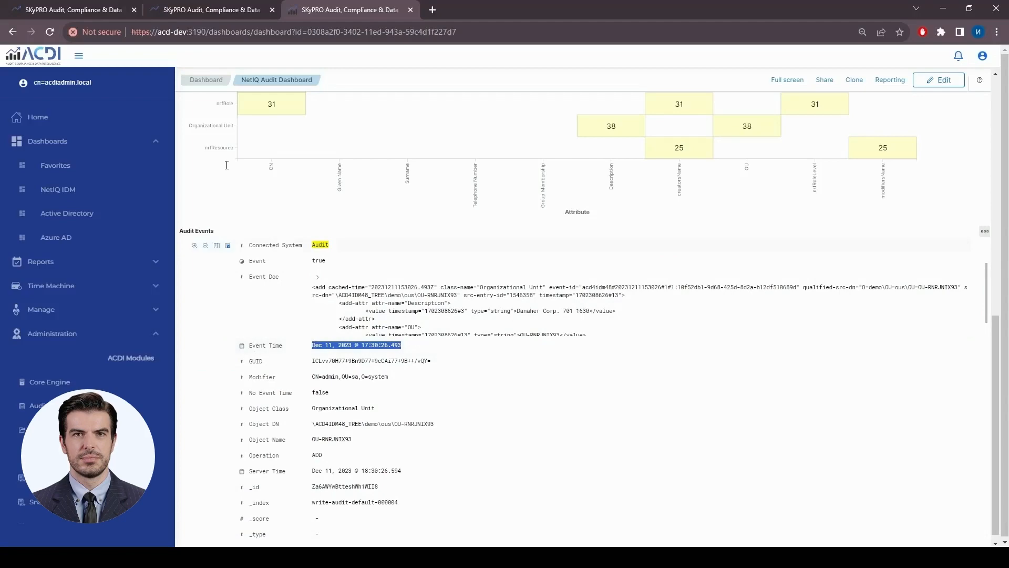
pyautogui.click(77, 10)
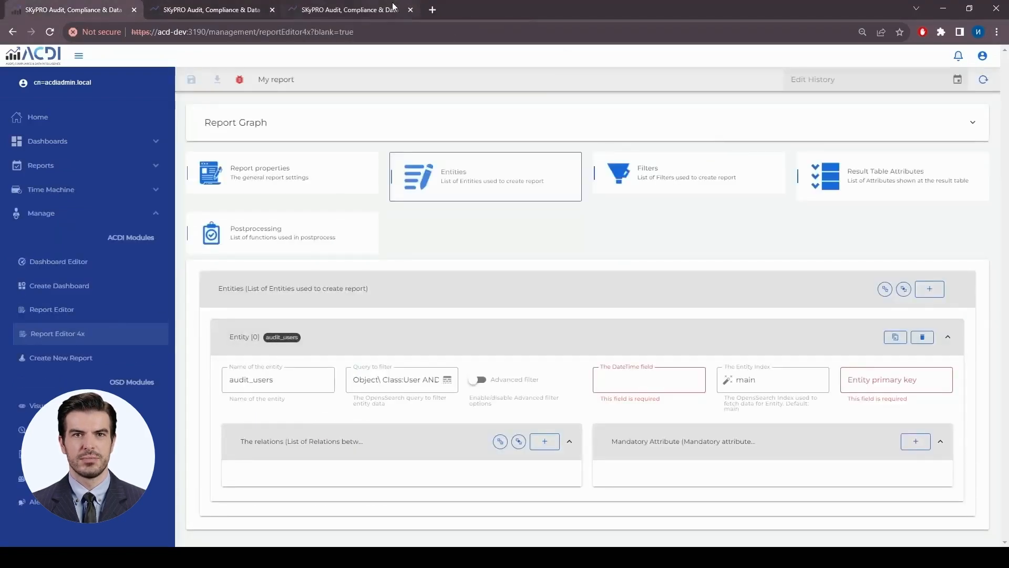
# - Copy the field name audittime from the dashboard's audit event into the entity's DateTime field
pyautogui.click(357, 10)
pyautogui.scroll(-3, 280, 438)
pyautogui.moveTo(280, 438); pyautogui.dragTo(250, 436)
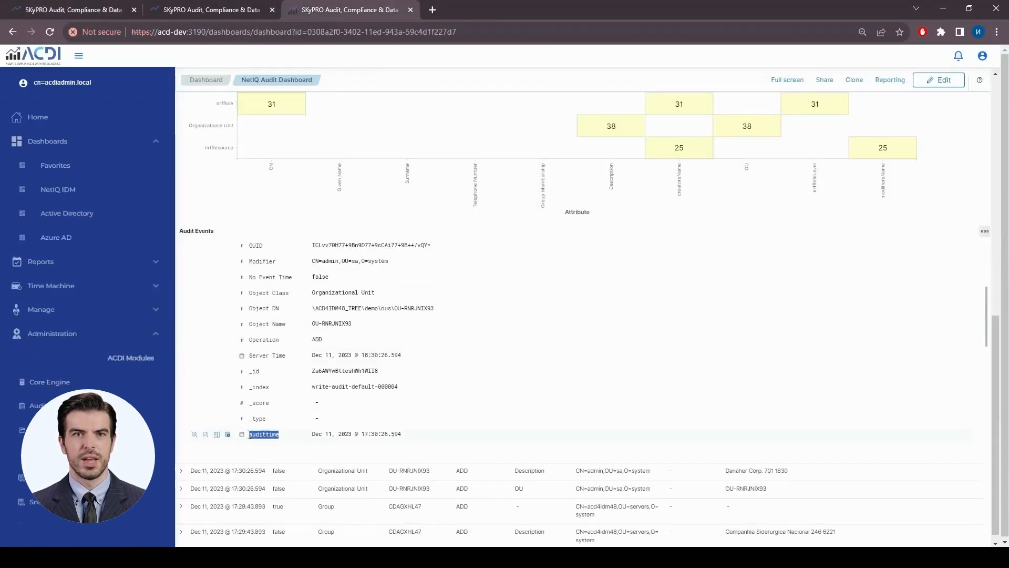
pyautogui.hotkey('ctrl', 'c')
pyautogui.click(105, 10)
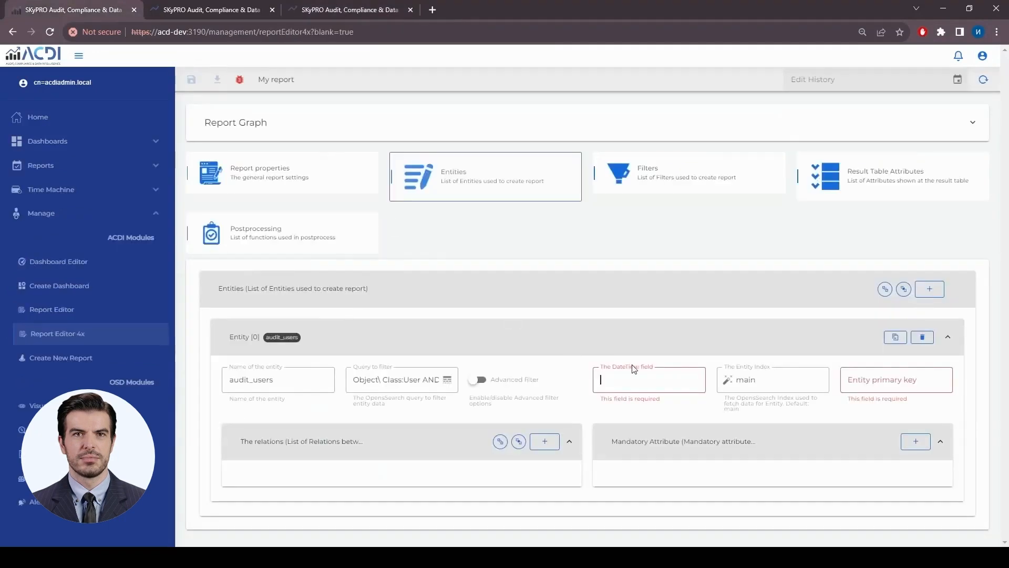
pyautogui.click(650, 379)
pyautogui.hotkey('ctrl', 'v')
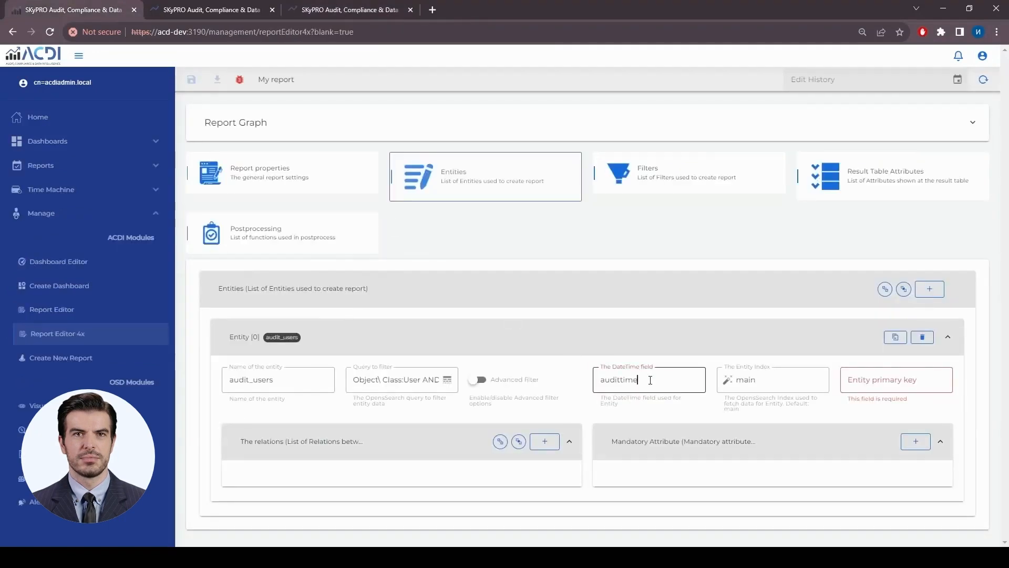
# - Set the primary key of the audit_users entity to "Object DN"
pyautogui.click(767, 379)
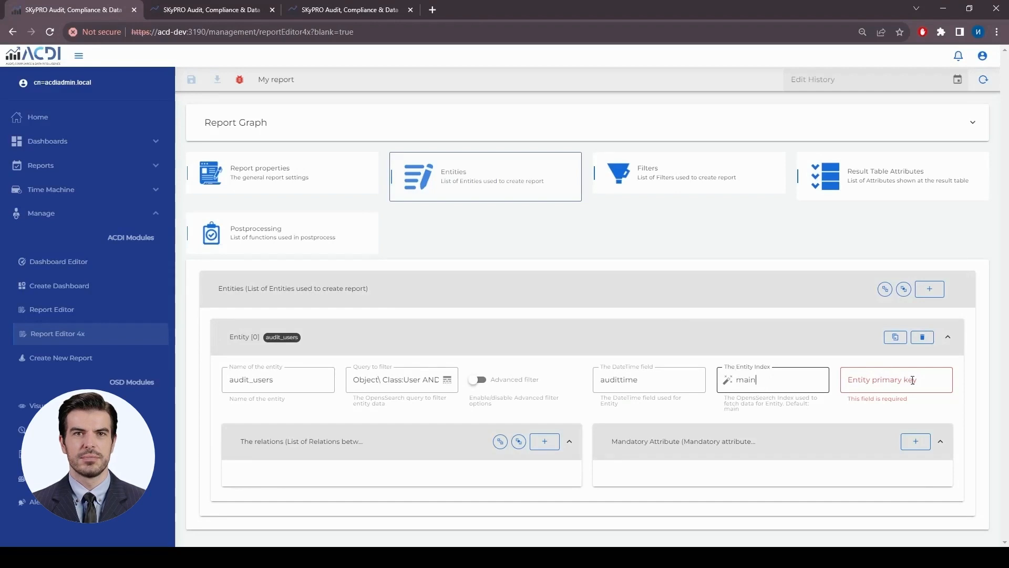
pyautogui.click(912, 378)
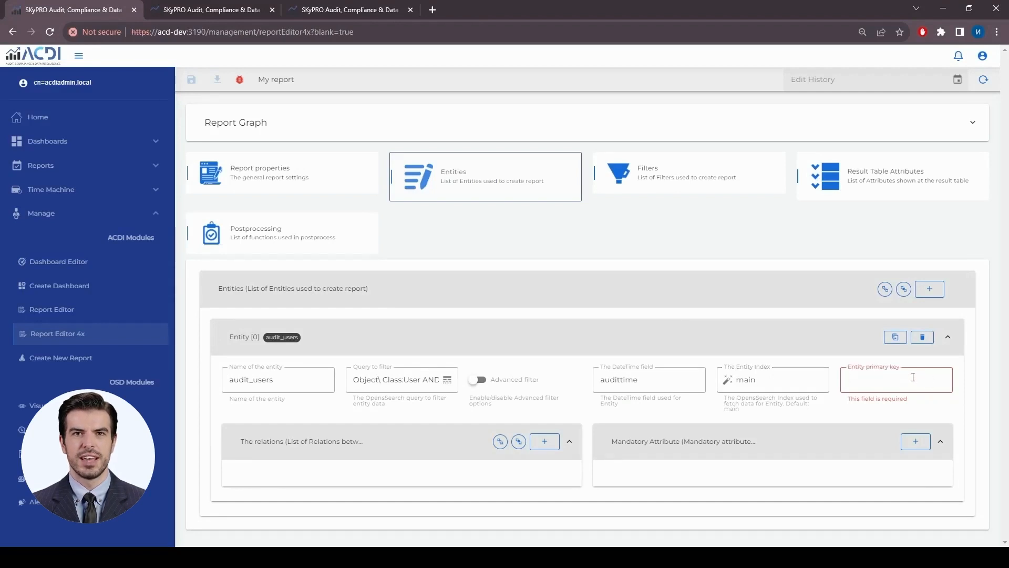
pyautogui.write('Object DN')
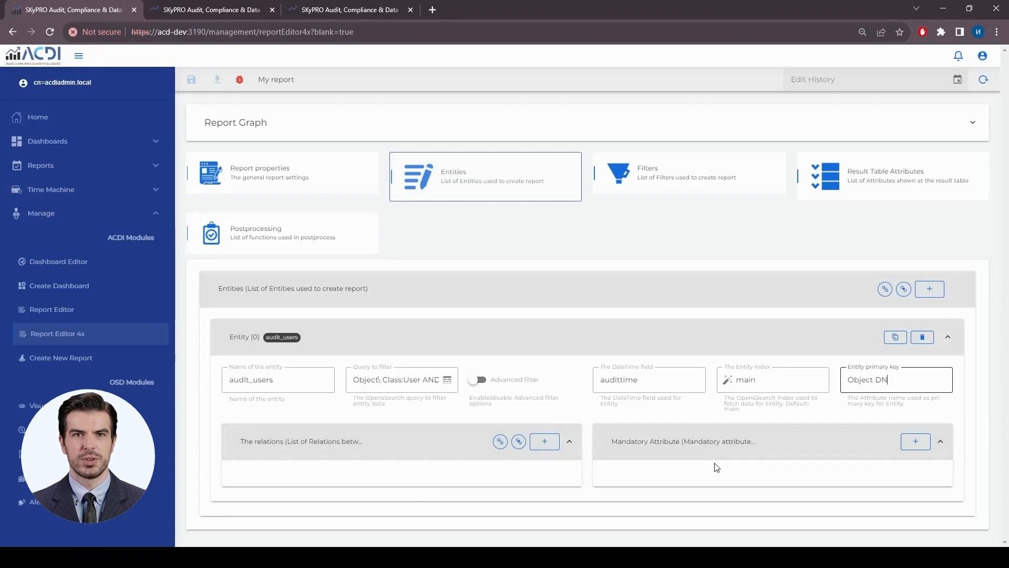
# - Add a mandatory attribute named "Attribute" to the audit_users entity
pyautogui.click(916, 444)
pyautogui.scroll(-1, 788, 442)
pyautogui.click(628, 466)
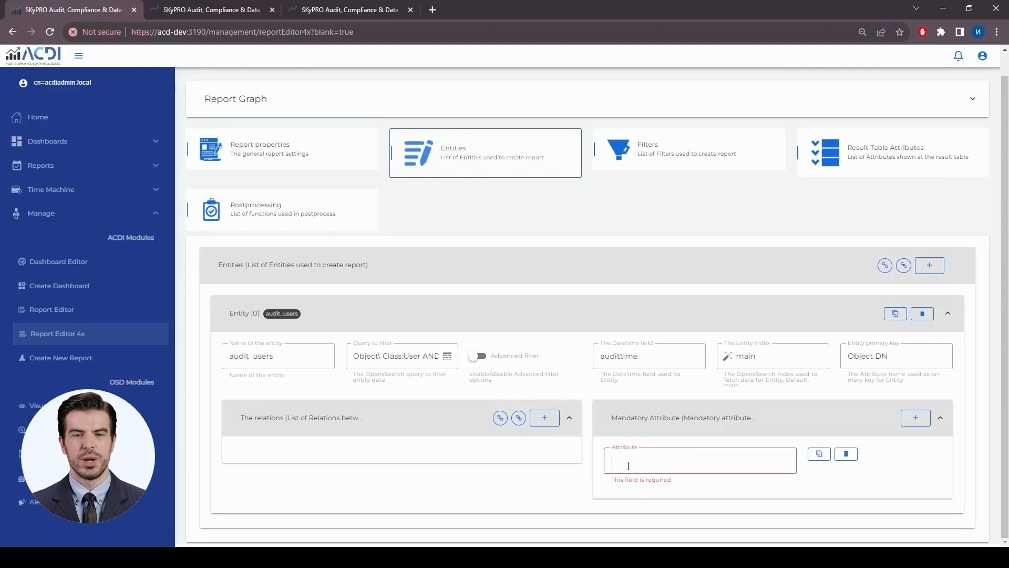
pyautogui.write('Attribute')
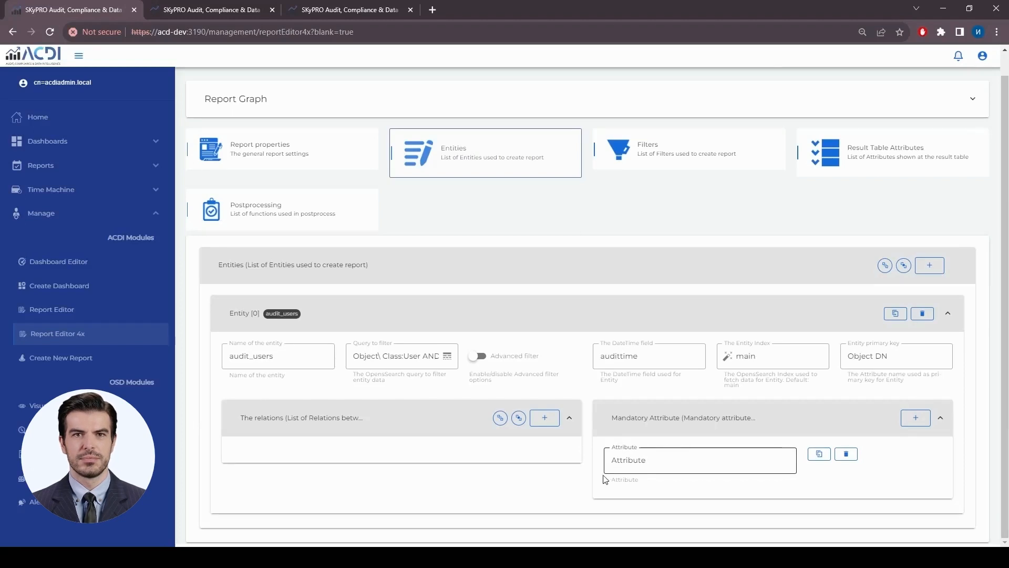
# - Check the Attribute column of the Audit Events table on the NetIQ Audit Dashboard, collapse the expanded event, and return to the report editor
pyautogui.click(319, 11)
pyautogui.scroll(-3, 435, 324)
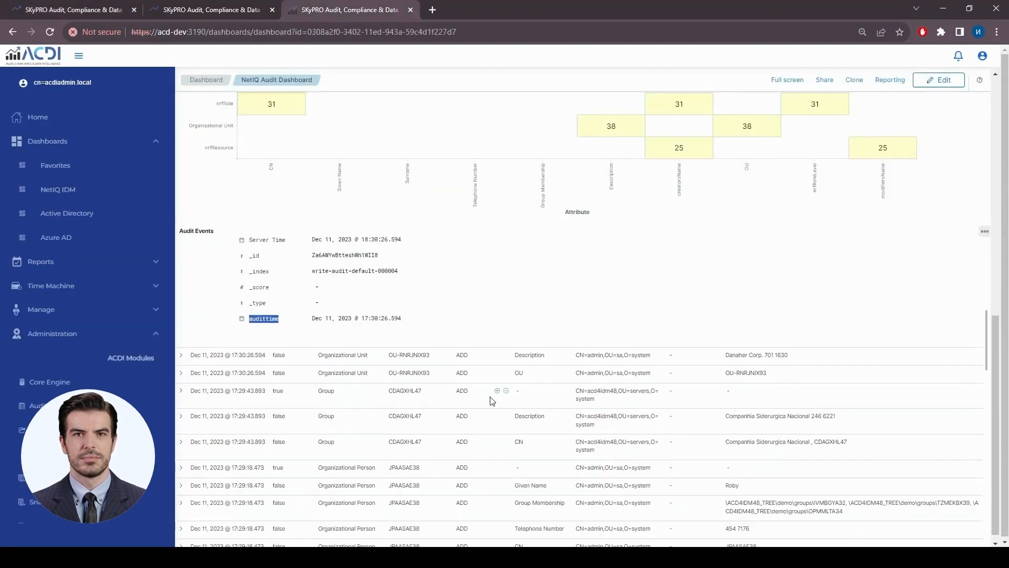
pyautogui.scroll(7, 526, 358)
pyautogui.scroll(-4, 563, 355)
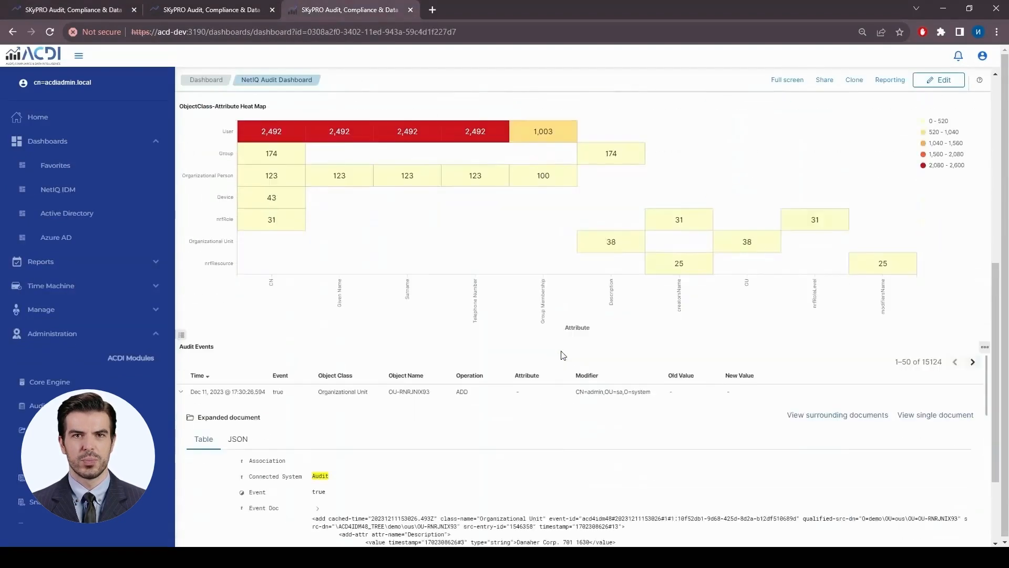
pyautogui.moveTo(514, 376); pyautogui.dragTo(538, 375)
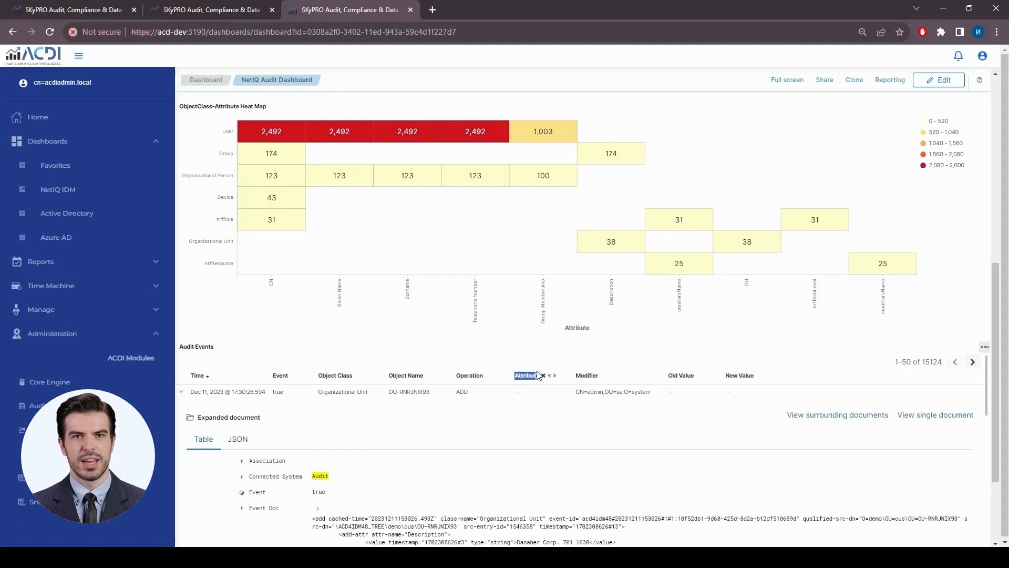
pyautogui.click(180, 393)
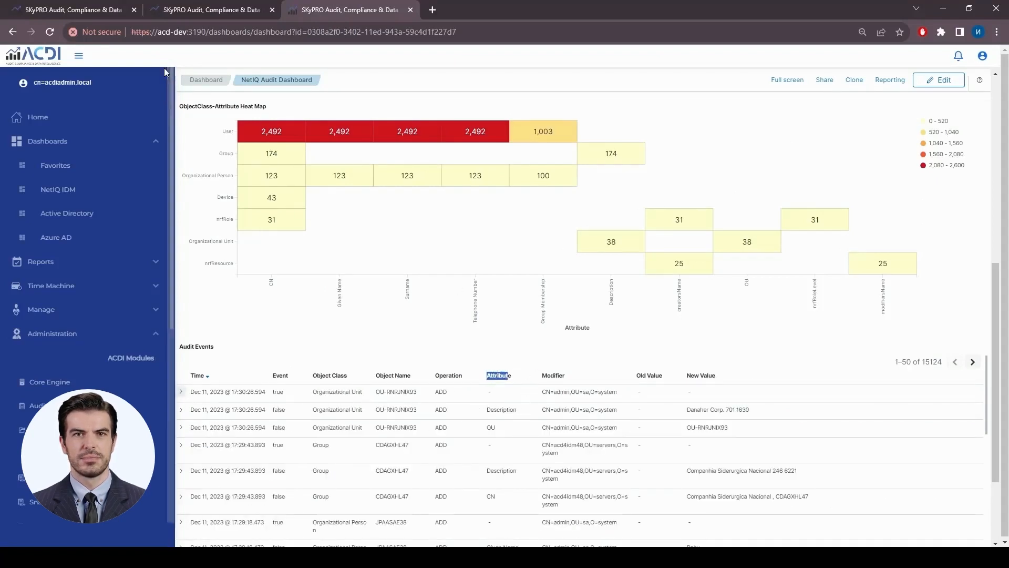
pyautogui.click(105, 13)
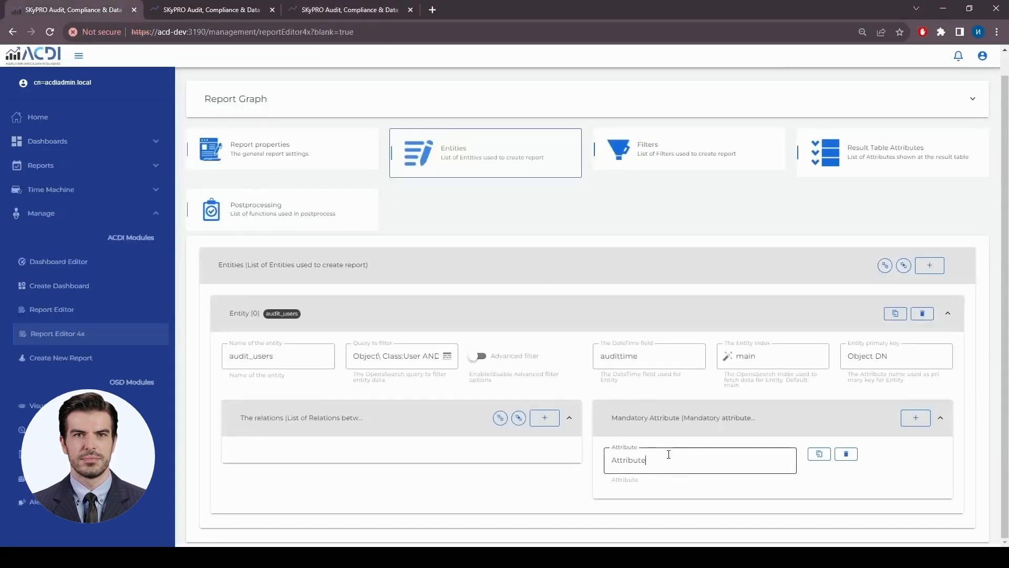
# - Set the main entity name in the report properties to audit_users and save the report
pyautogui.scroll(1, 666, 448)
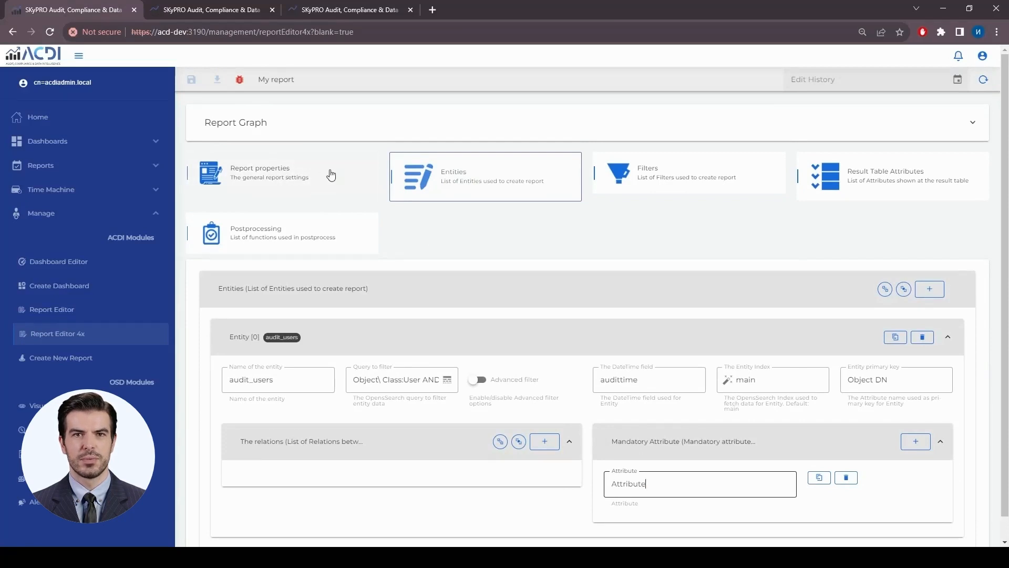
pyautogui.click(312, 174)
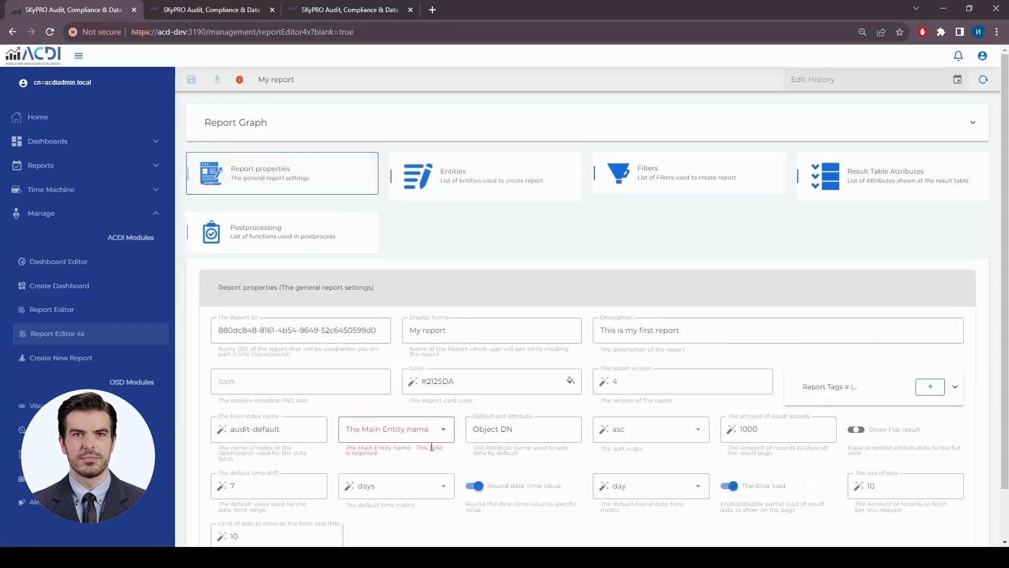
pyautogui.click(439, 431)
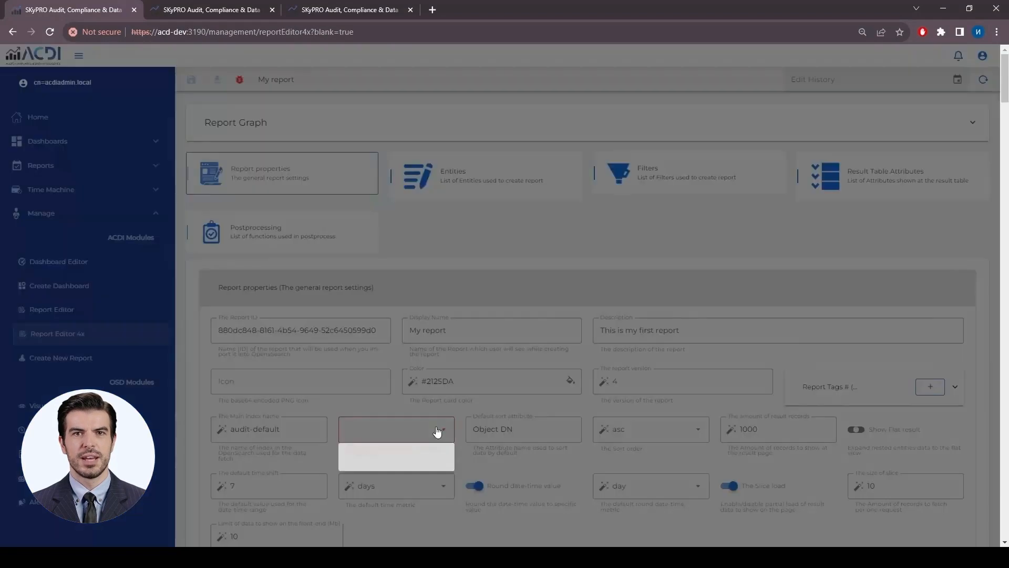
pyautogui.click(383, 459)
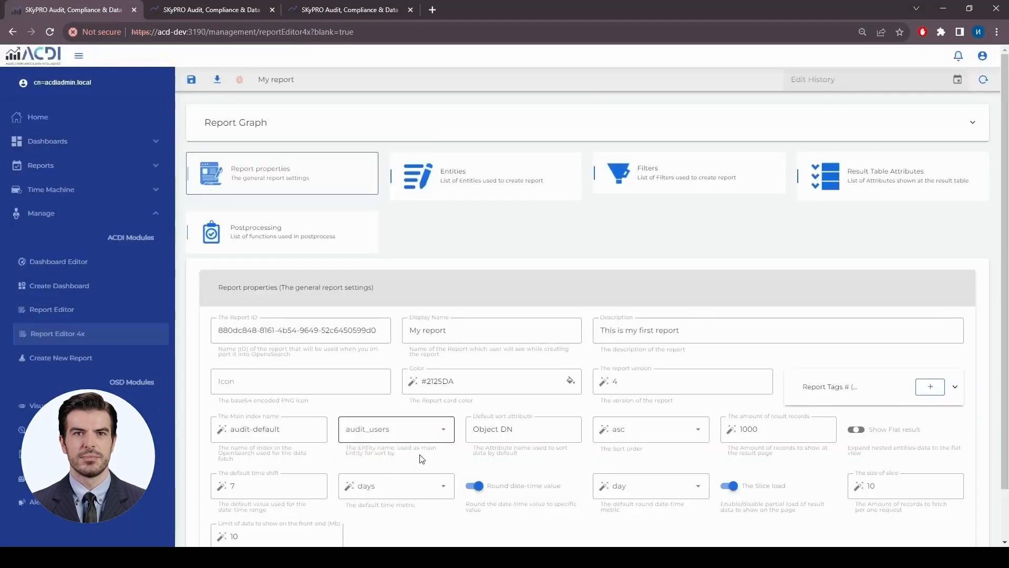
pyautogui.scroll(-1, 420, 459)
pyautogui.scroll(1, 491, 459)
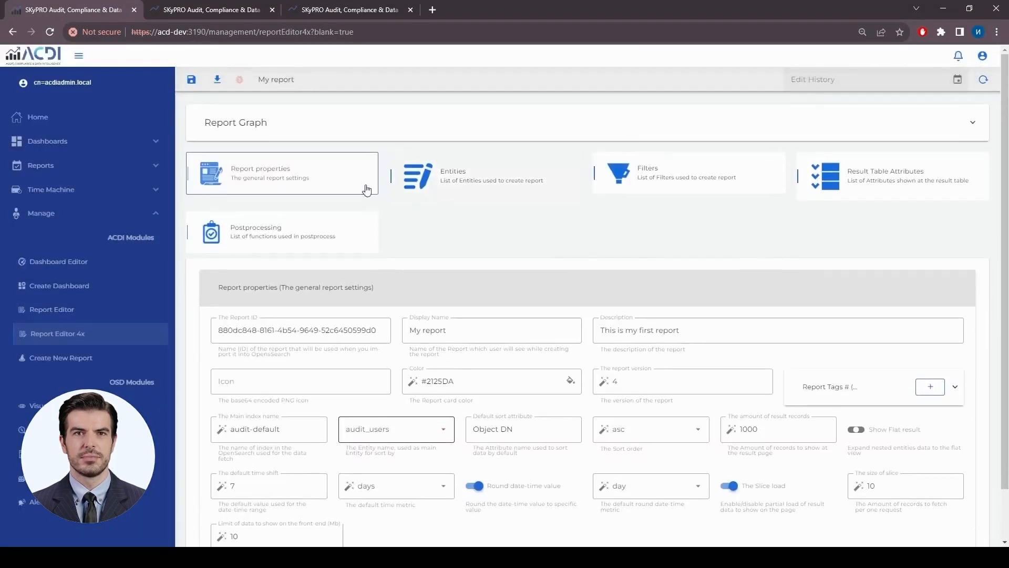
pyautogui.click(192, 83)
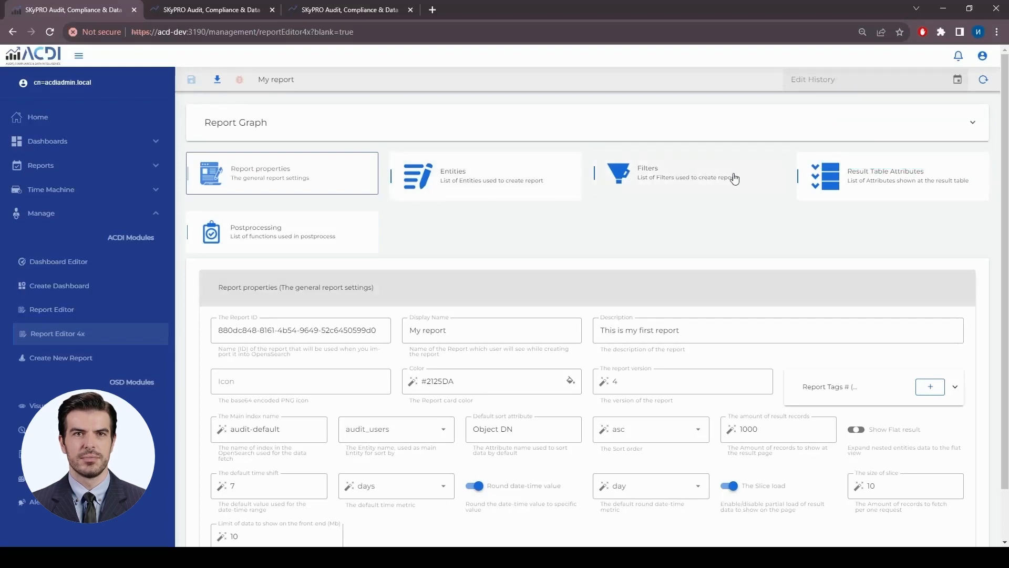
# - Add a new filter to the report and name it "Object Name"
pyautogui.click(682, 174)
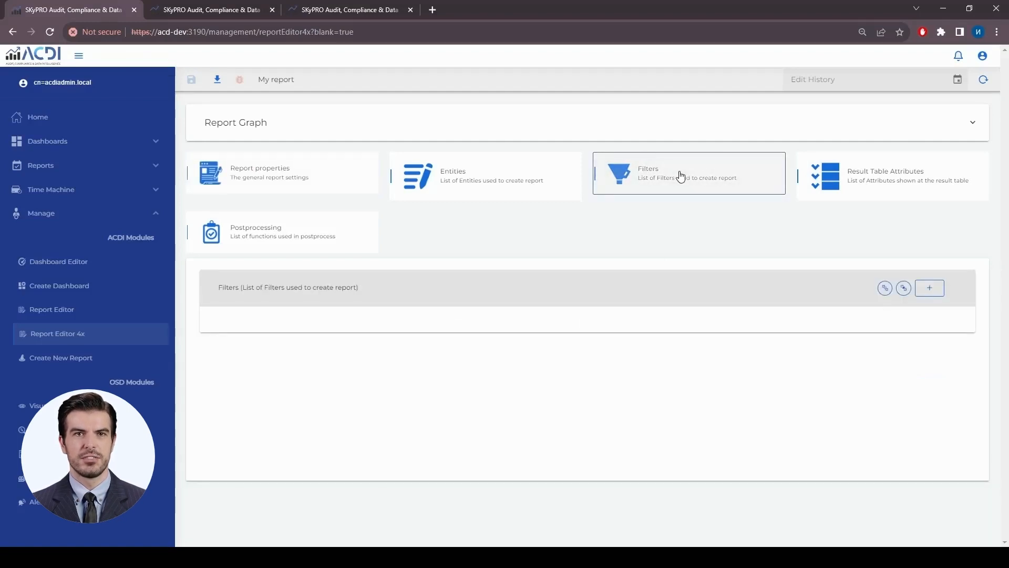
pyautogui.click(929, 289)
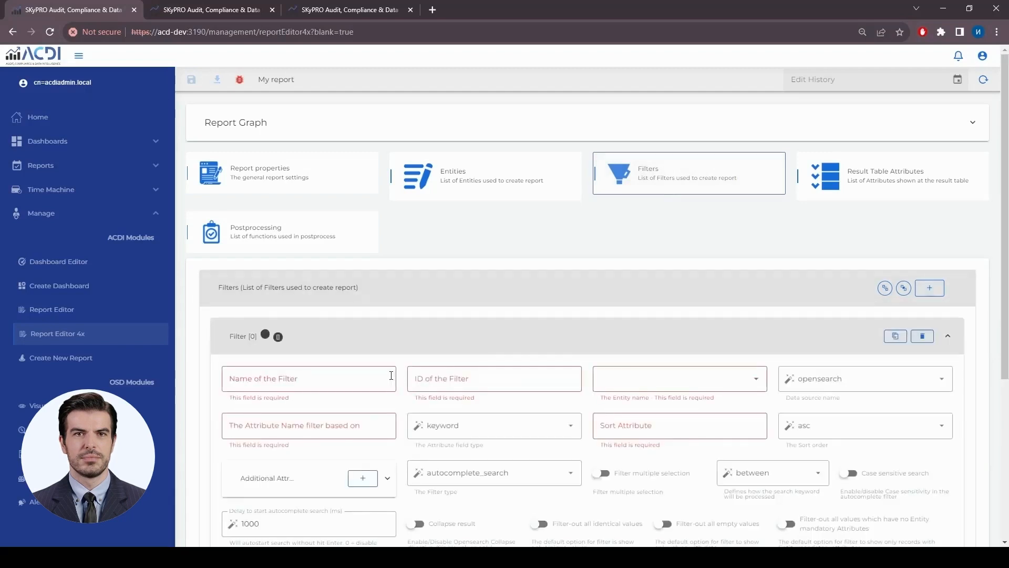
pyautogui.click(309, 387)
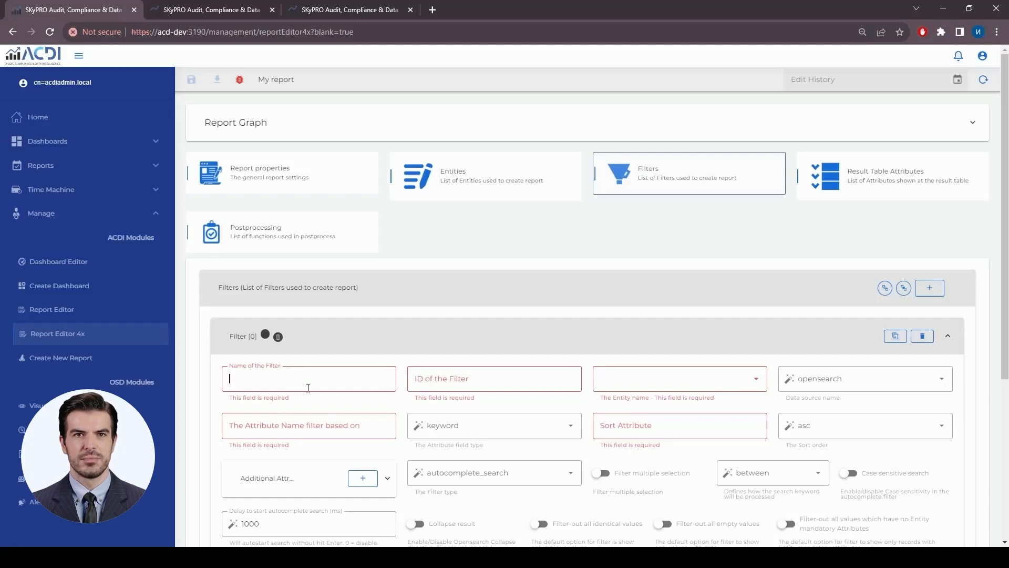
pyautogui.write('C')
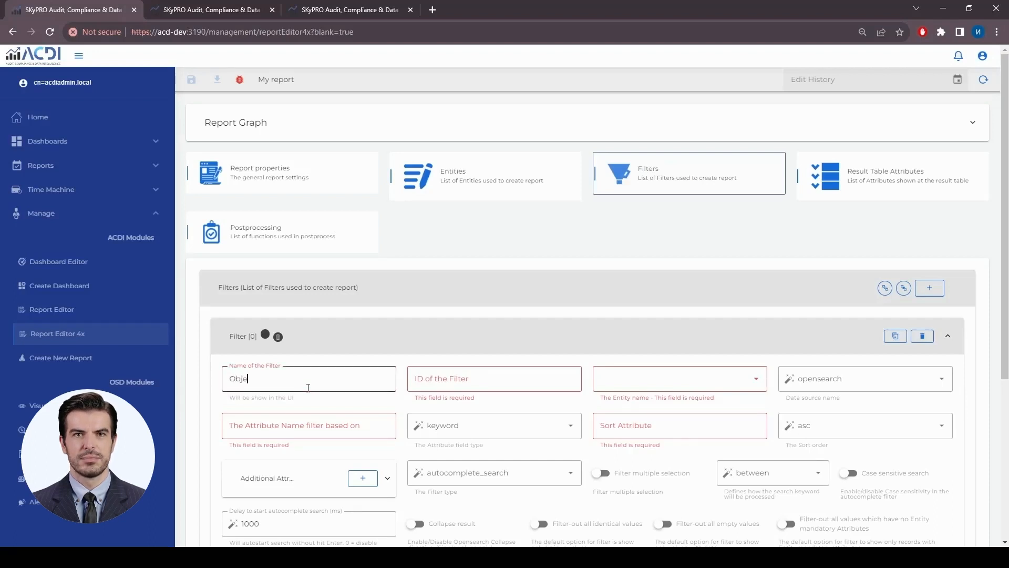
pyautogui.write('bject Name')
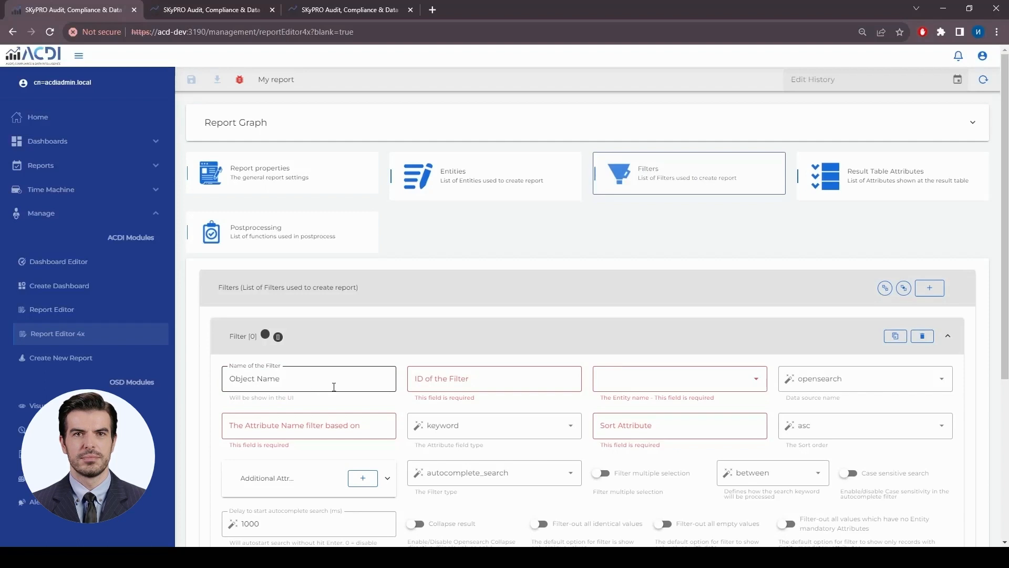
# - Set the filter's ID to object_name and assign it to the audit_users entity
pyautogui.click(468, 382)
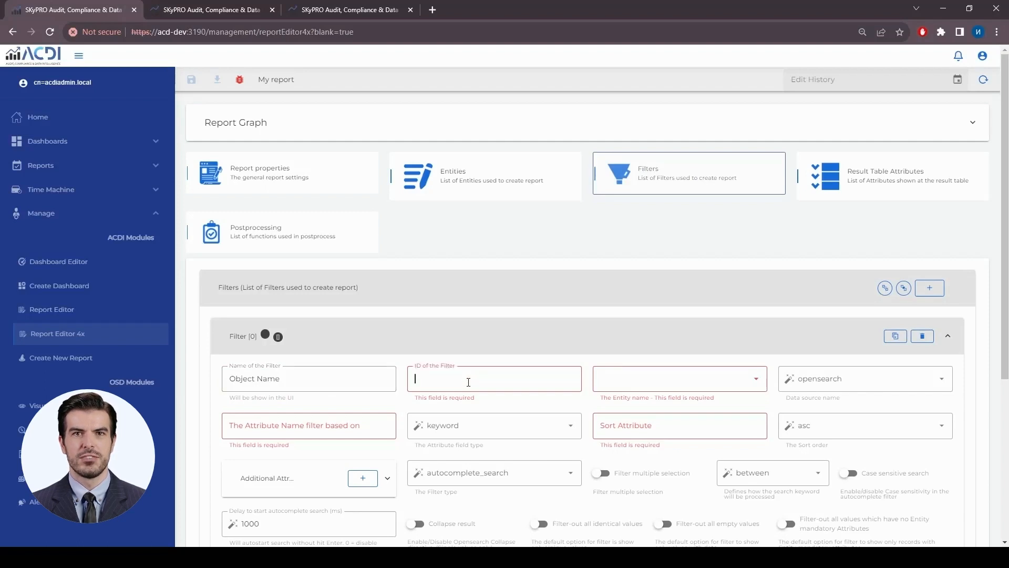
pyautogui.write('object_')
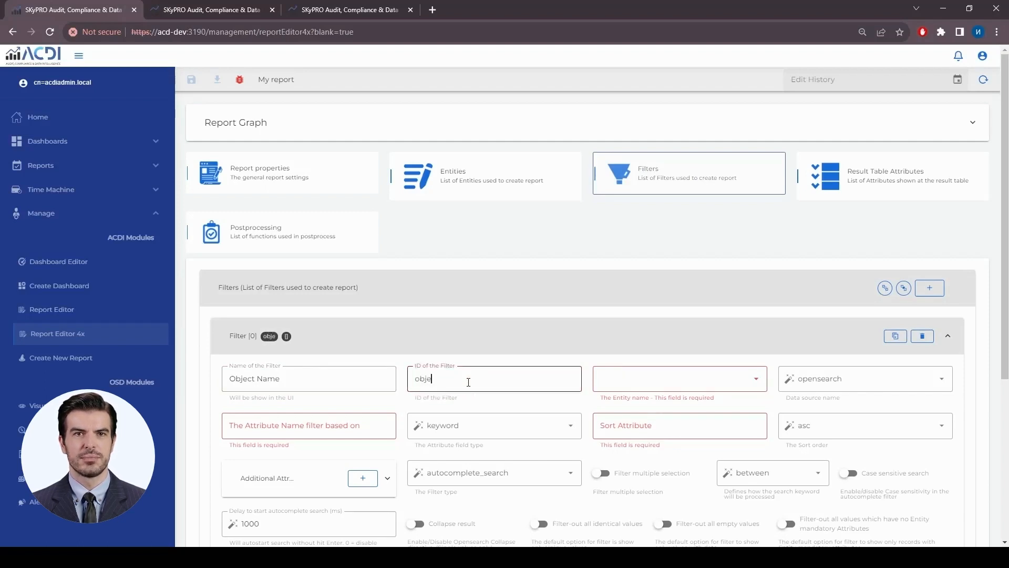
pyautogui.write('name')
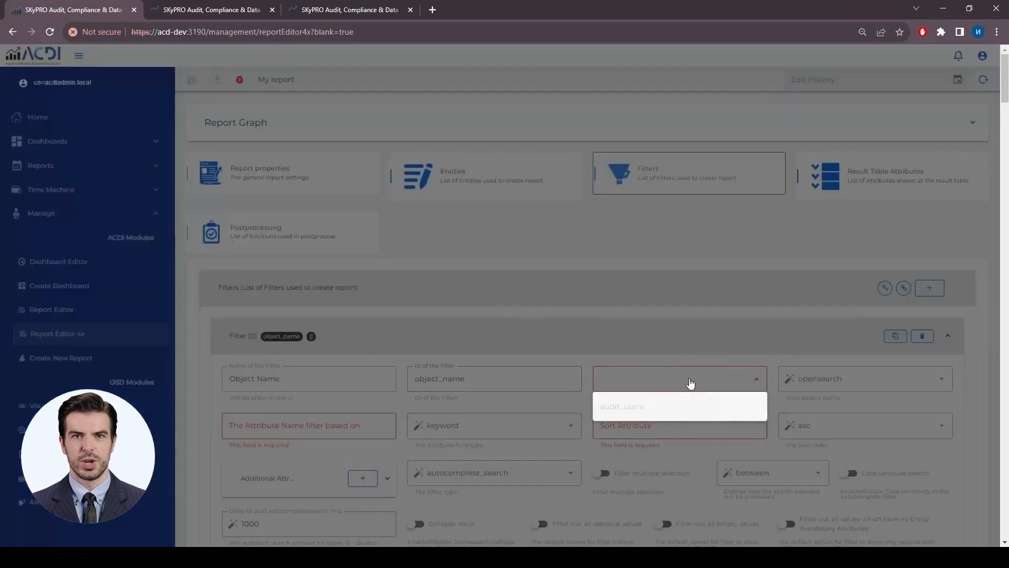
pyautogui.click(688, 382)
pyautogui.click(632, 407)
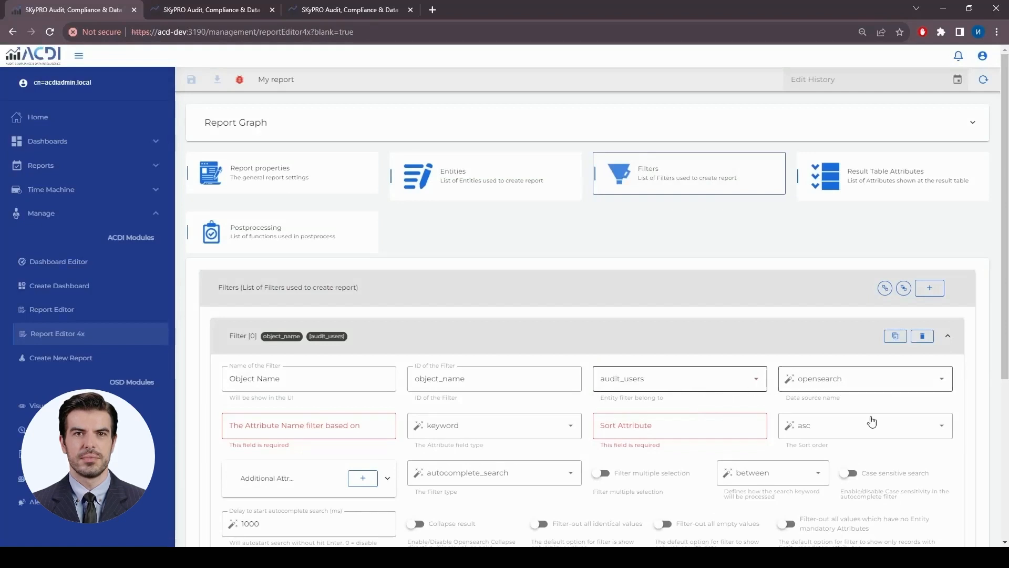
# - Base the filter on the attribute "Object Name" and keep keyword as the attribute field type
pyautogui.scroll(-2, 809, 389)
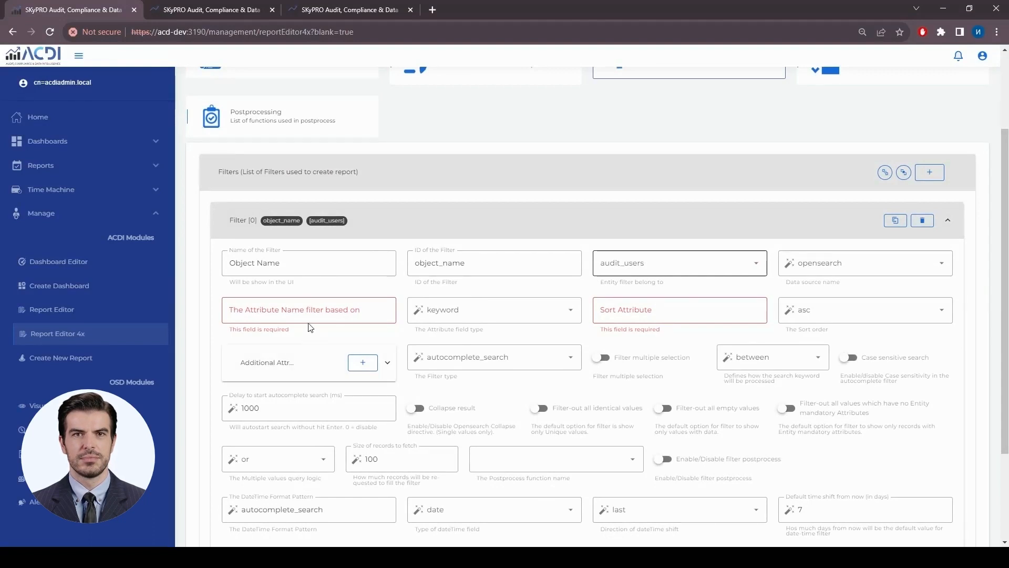
pyautogui.click(314, 310)
pyautogui.write('Object Name')
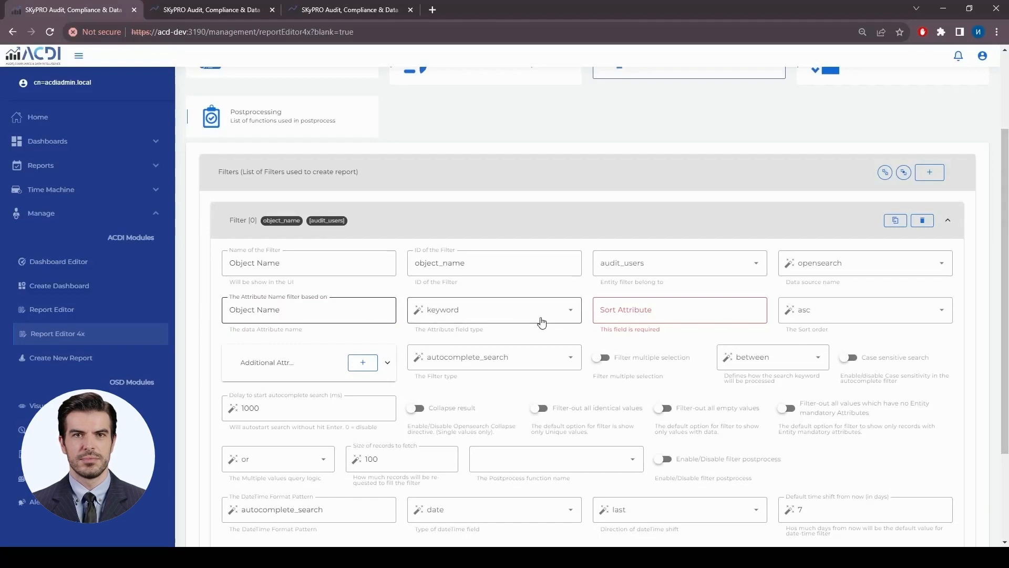
pyautogui.click(534, 313)
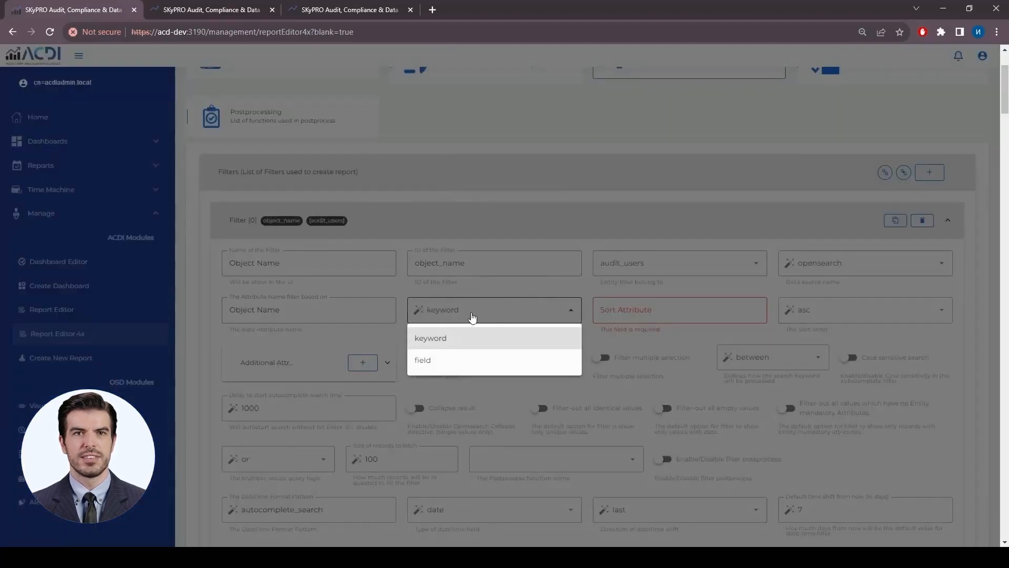
pyautogui.click(675, 310)
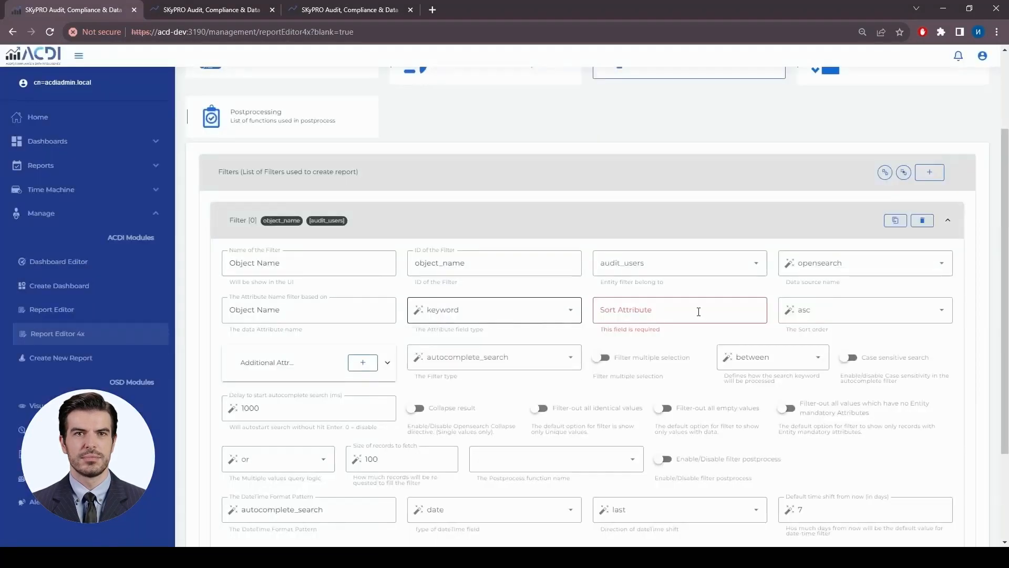
# - Set the filter's sort attribute to "Object Name" and save the report
pyautogui.click(675, 309)
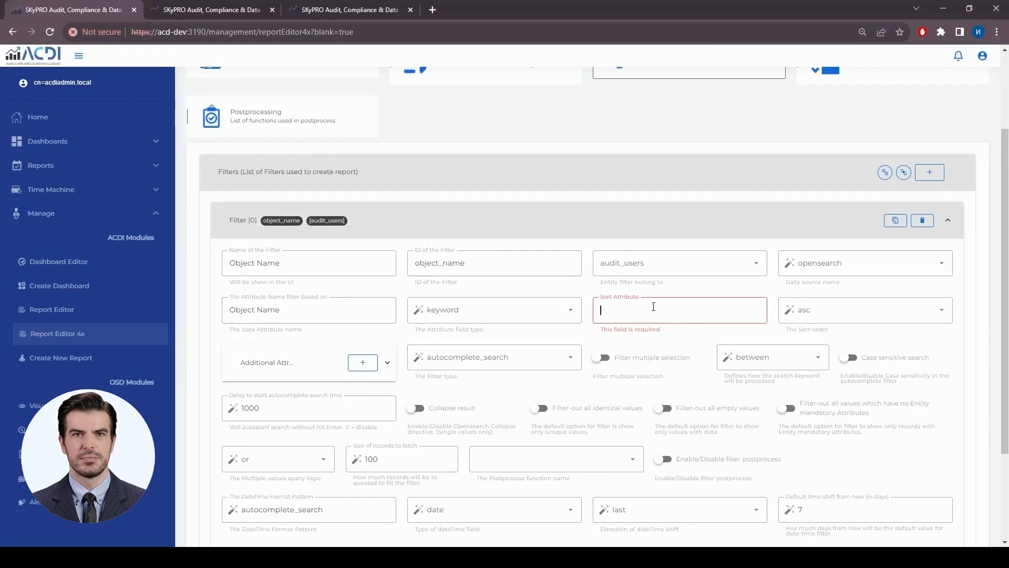
pyautogui.write('Object N')
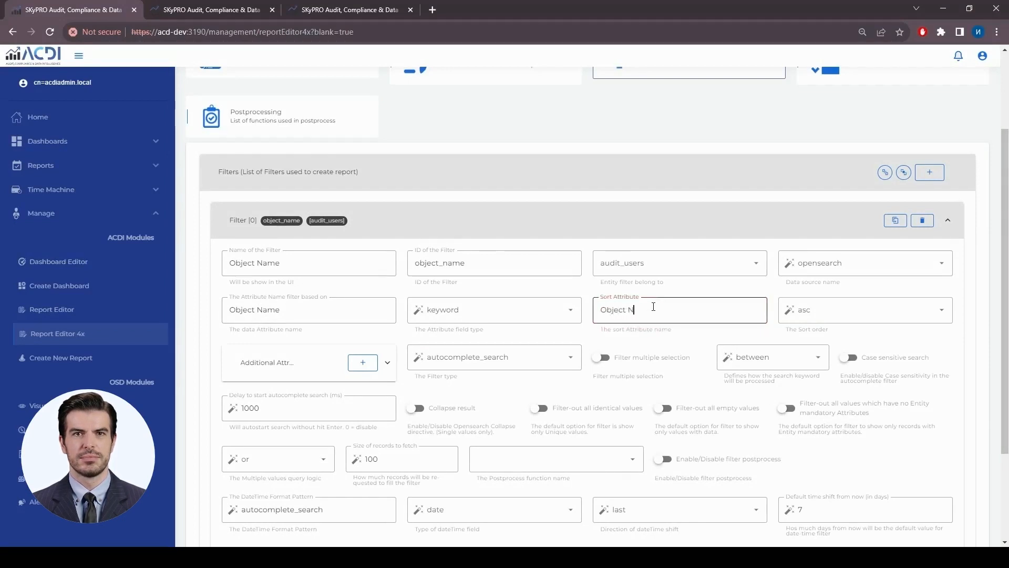
pyautogui.write('ame')
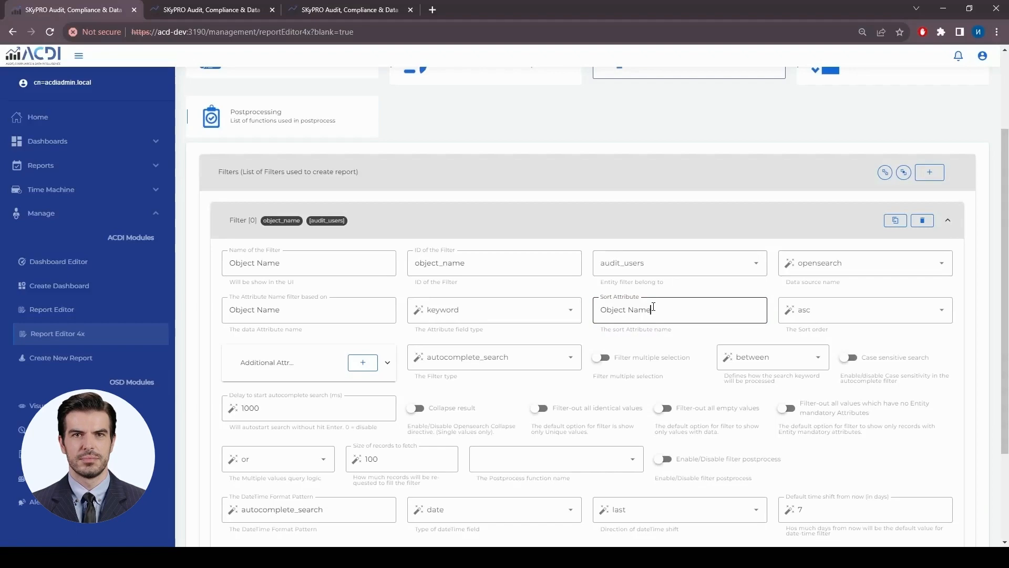
pyautogui.scroll(-3, 653, 306)
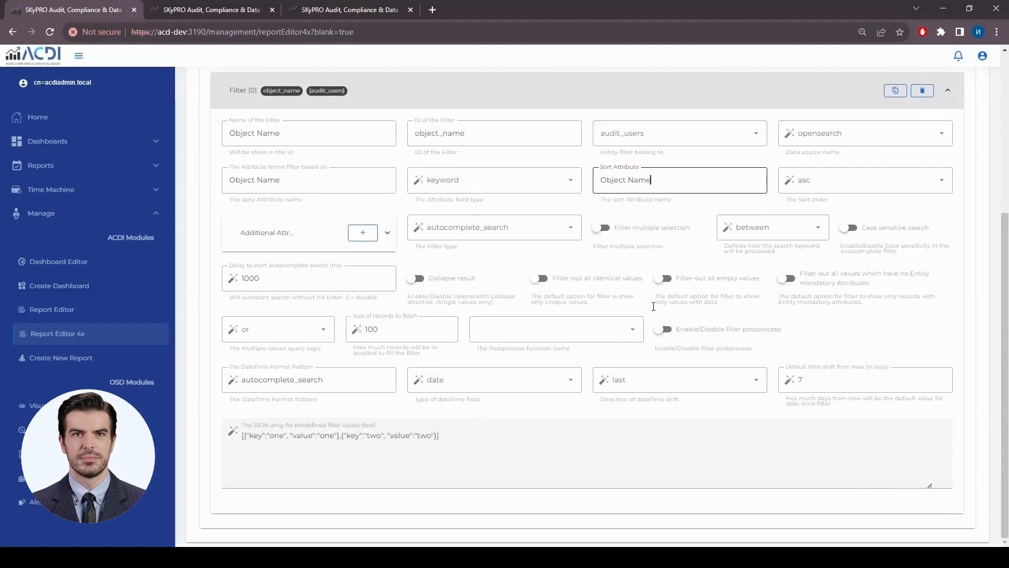
pyautogui.scroll(5, 667, 305)
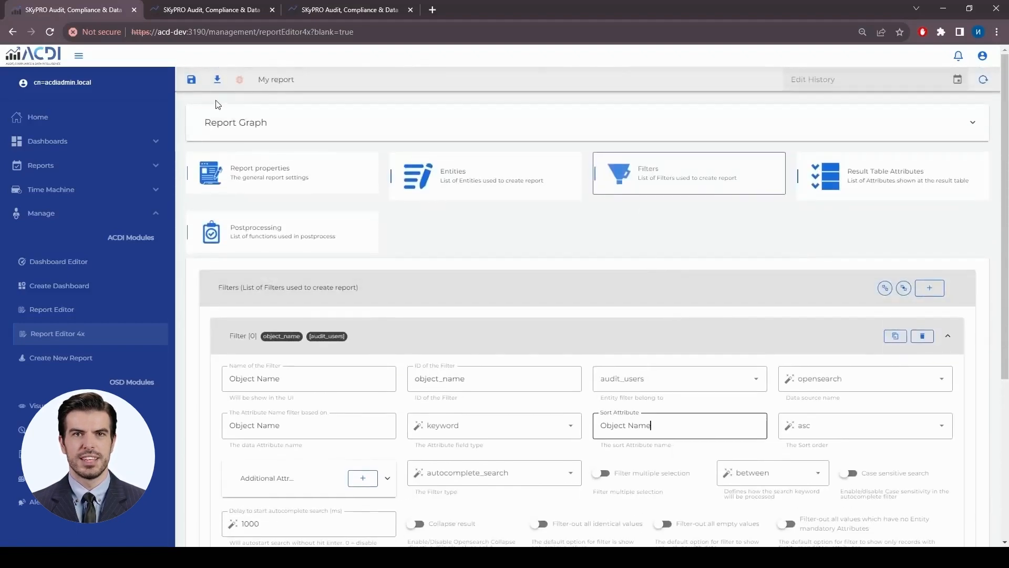
pyautogui.click(192, 80)
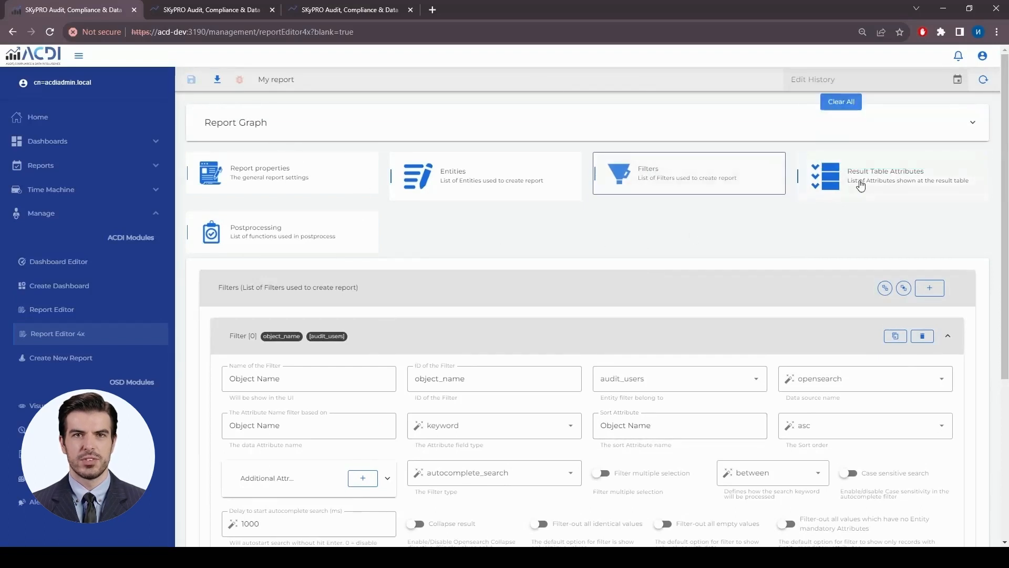
# - Add a result table attribute named "Object Name" and assign it to the audit_users entity
pyautogui.click(899, 182)
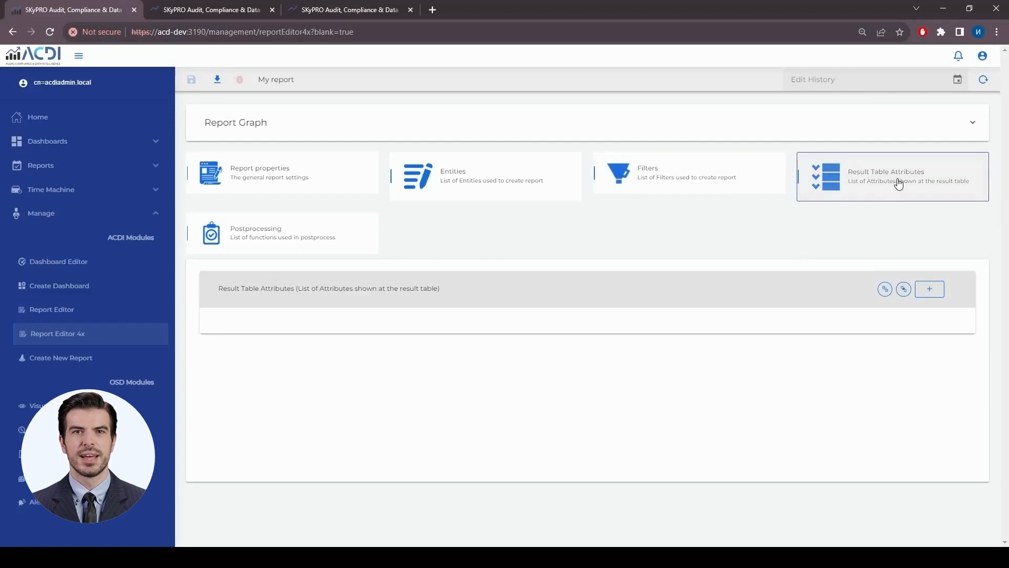
pyautogui.click(929, 288)
pyautogui.click(473, 176)
pyautogui.click(327, 375)
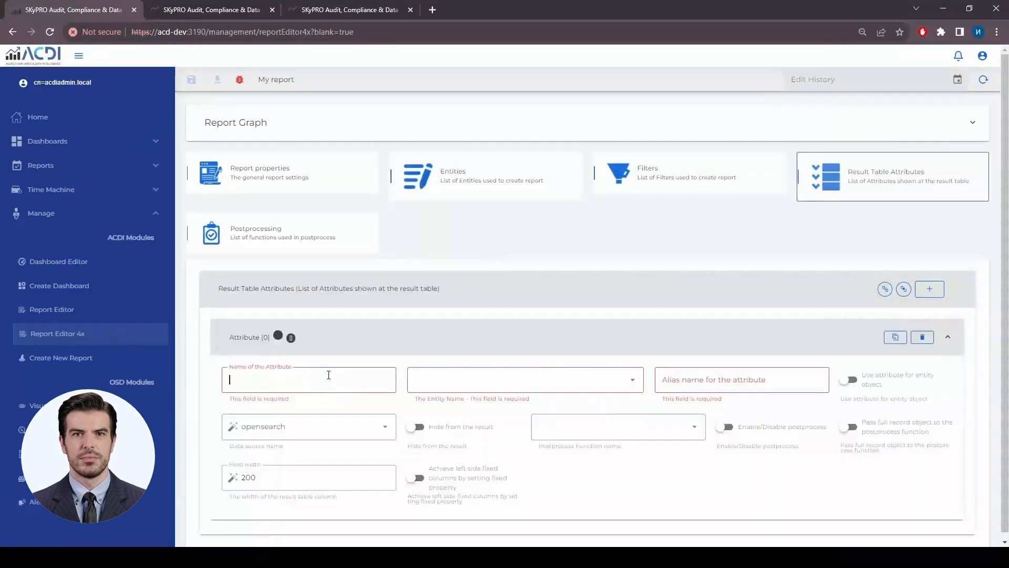
pyautogui.write('Object')
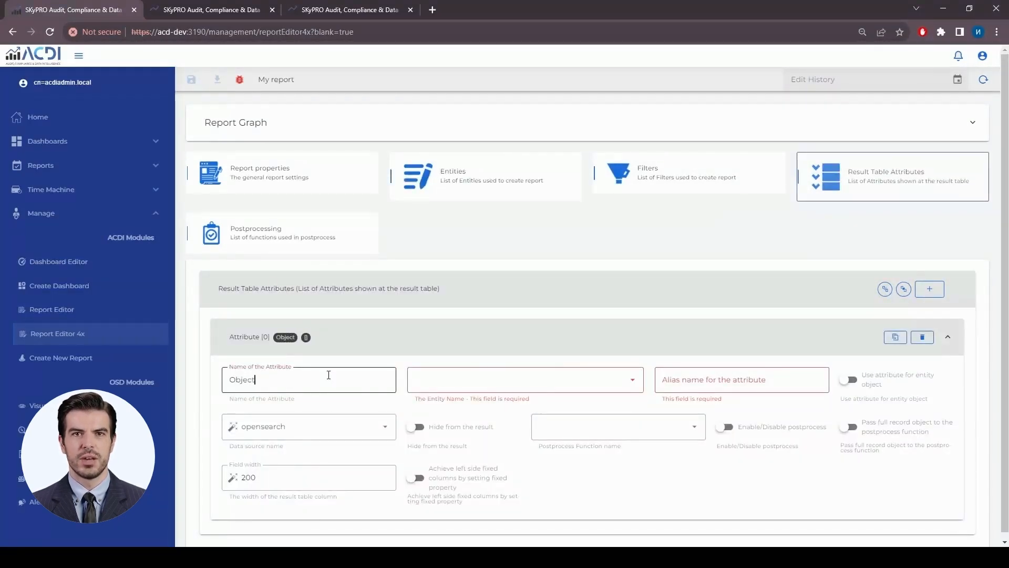
pyautogui.write(' Name')
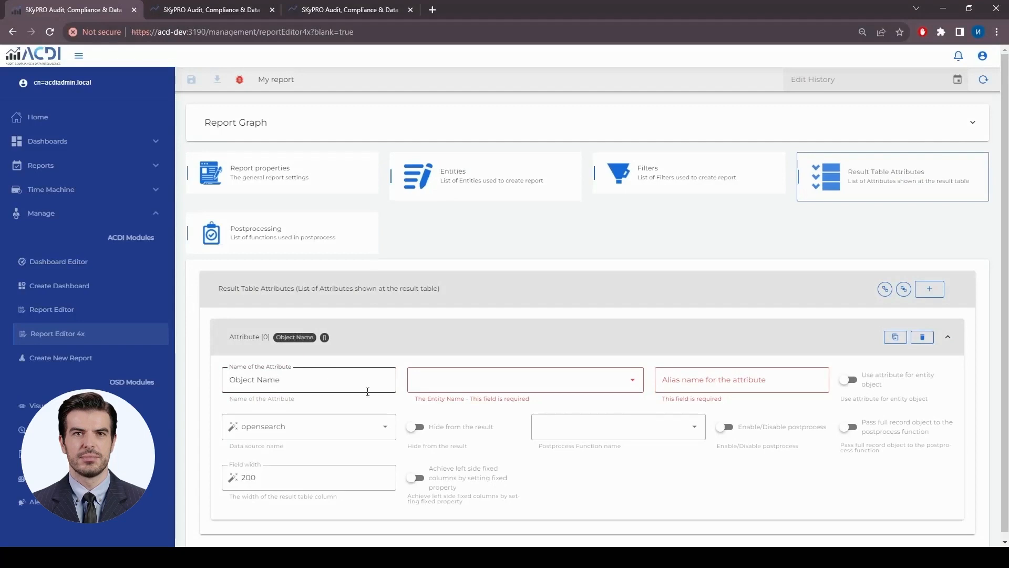
pyautogui.click(464, 382)
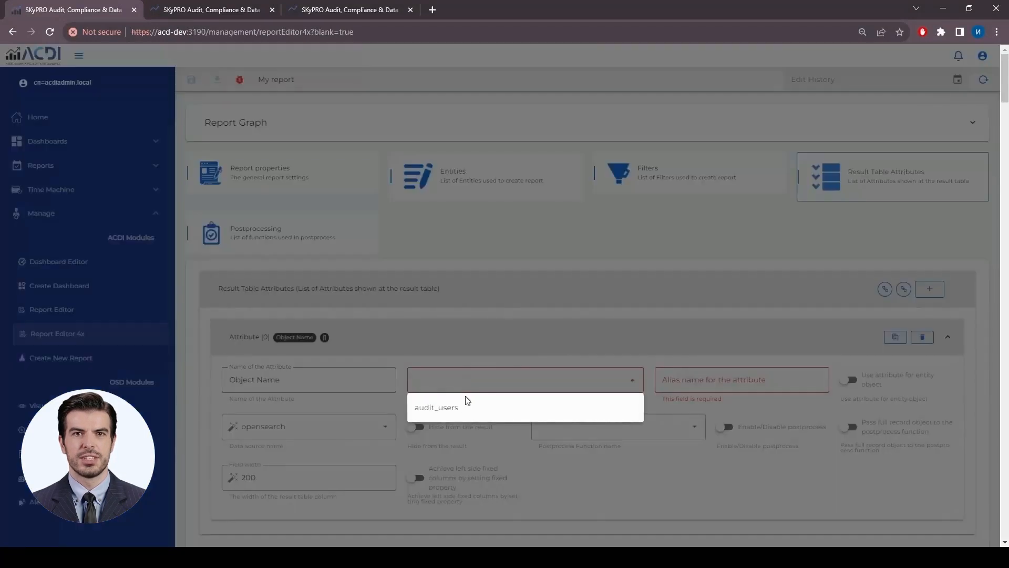
pyautogui.click(462, 409)
# - Set the alias of the Object Name attribute to "User Name"
pyautogui.click(753, 379)
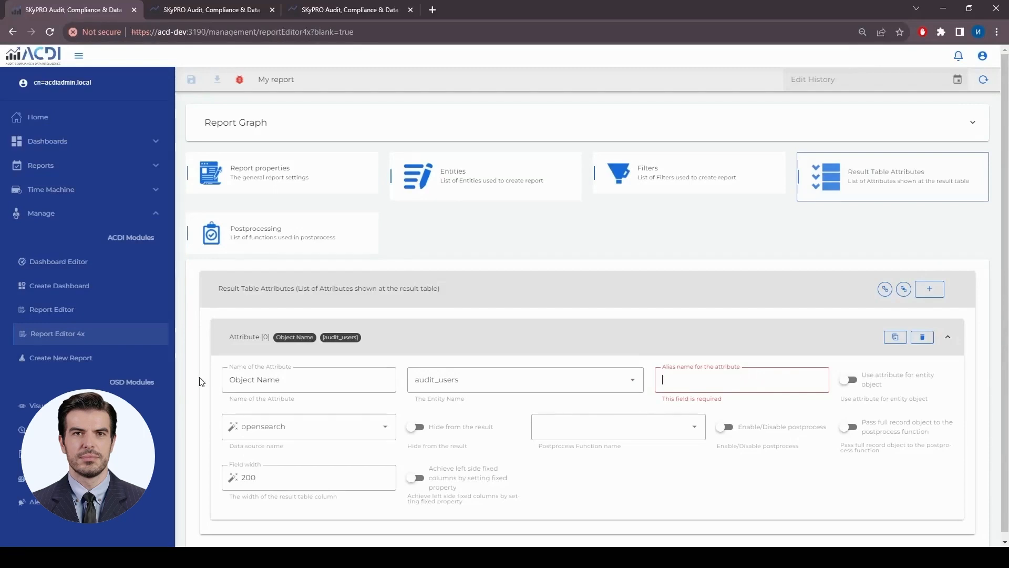
pyautogui.moveTo(229, 380); pyautogui.dragTo(284, 380)
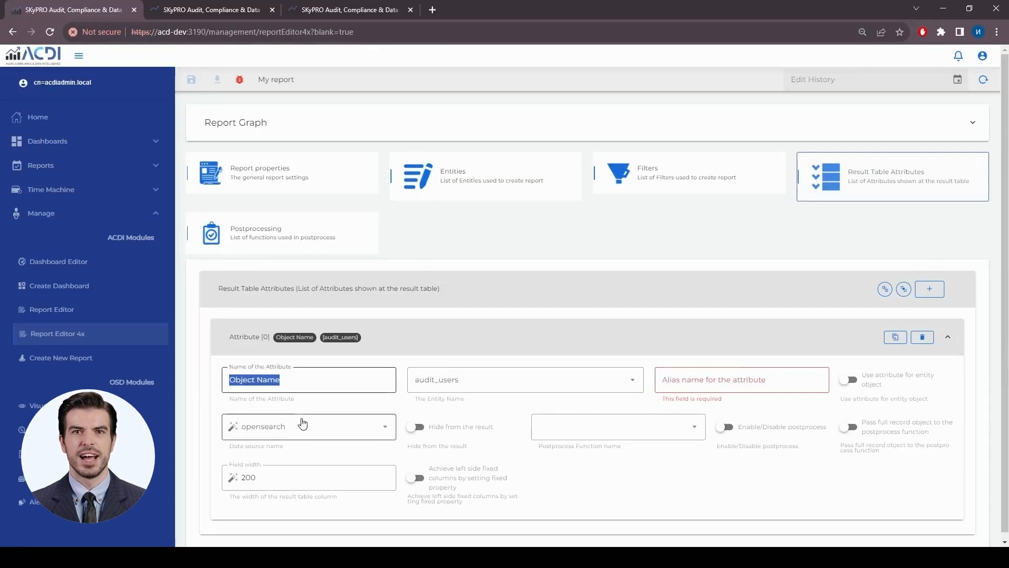
pyautogui.click(701, 383)
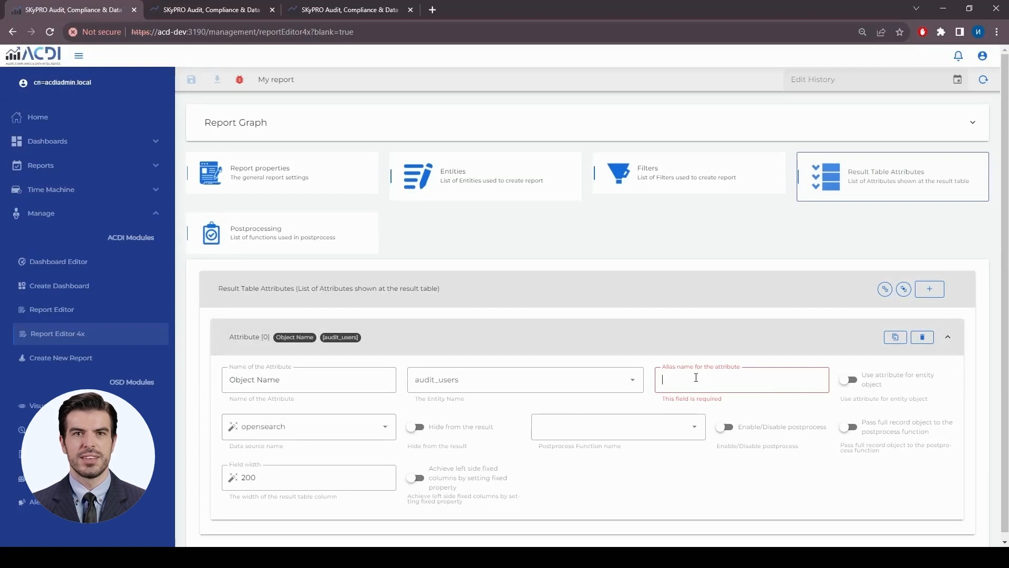
pyautogui.write('Name')
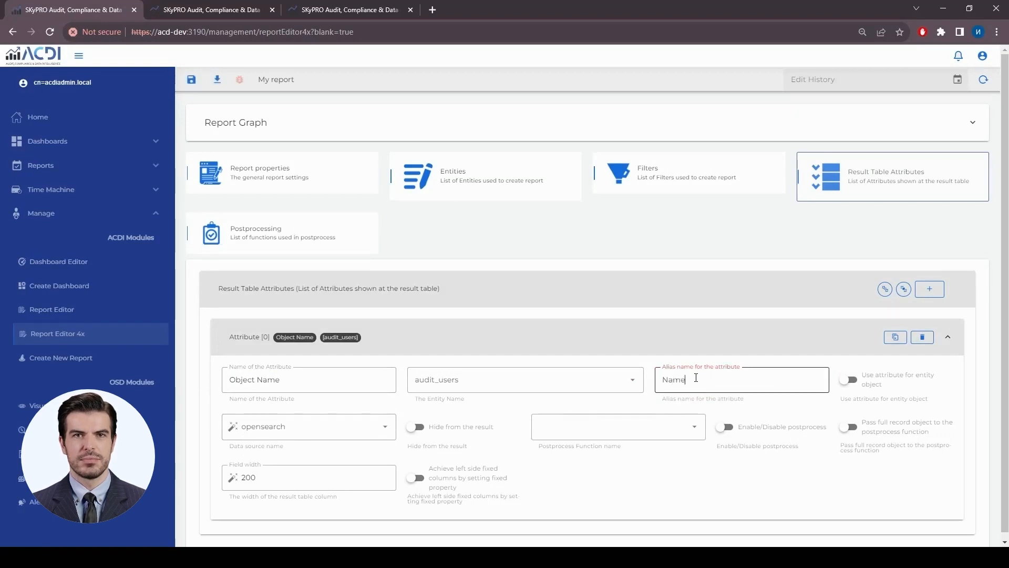
pyautogui.press('Home')
pyautogui.write('User')
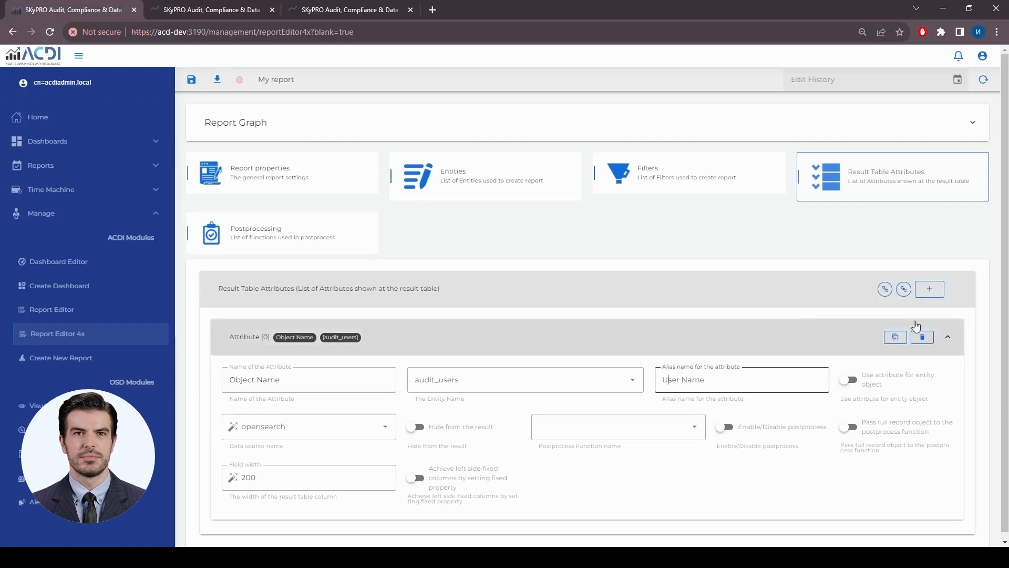
# - Add a second result table attribute named "Attribute" for the audit_users entity, with the alias "Attribute"
pyautogui.click(935, 291)
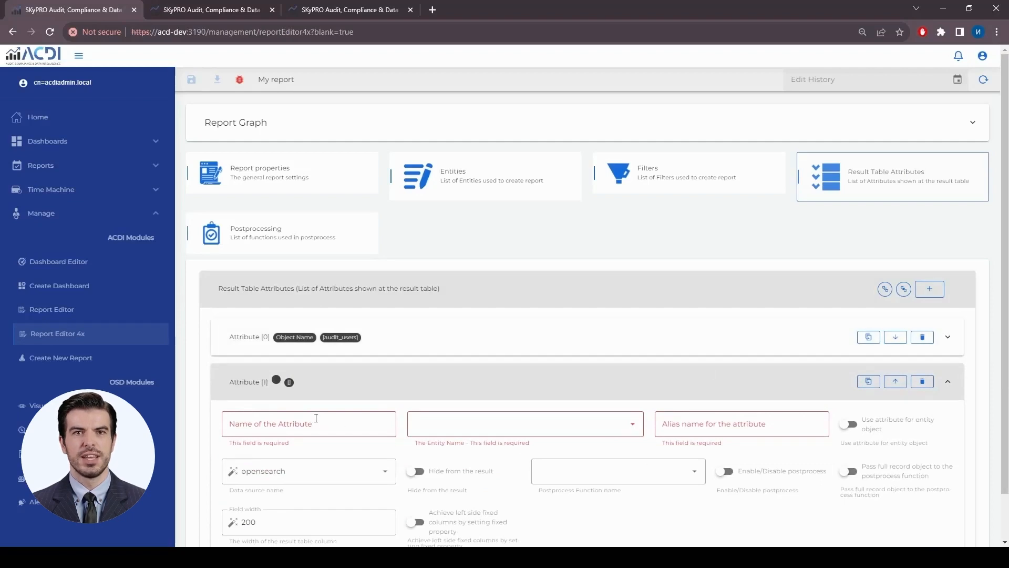
pyautogui.click(316, 418)
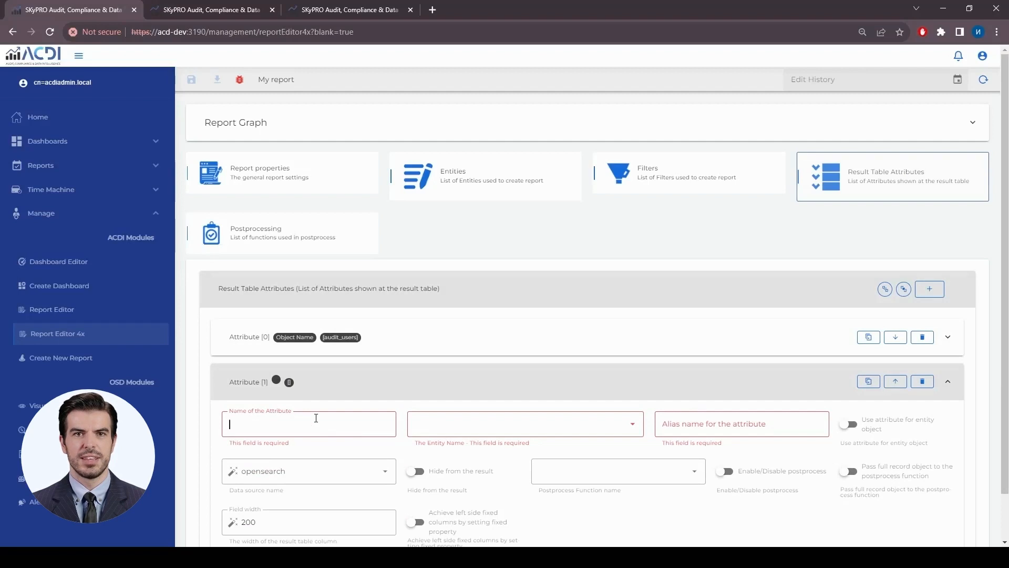
pyautogui.write('A')
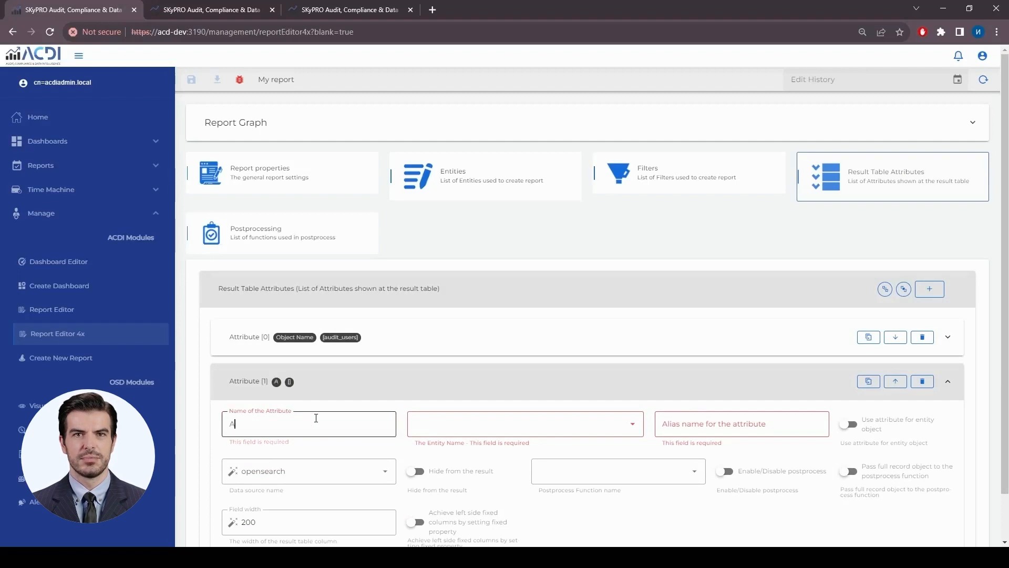
pyautogui.write('ttribute')
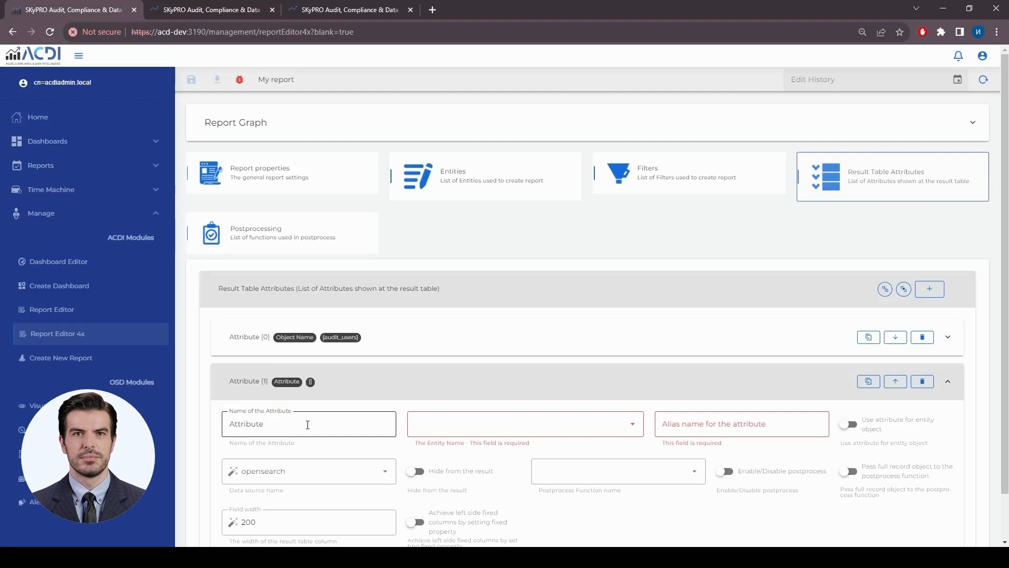
pyautogui.click(492, 430)
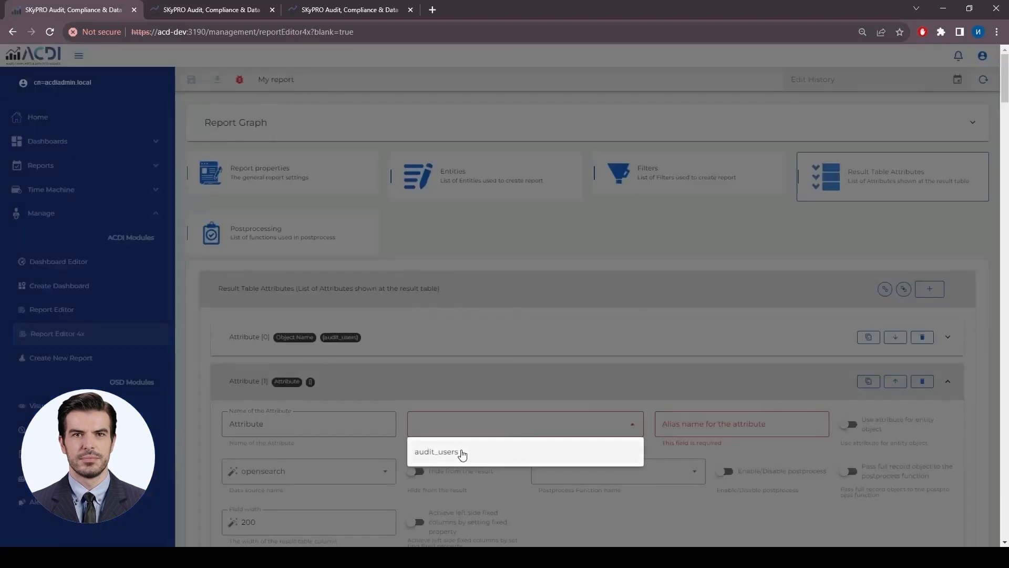
pyautogui.click(461, 453)
pyautogui.click(747, 423)
pyautogui.write('Attribute')
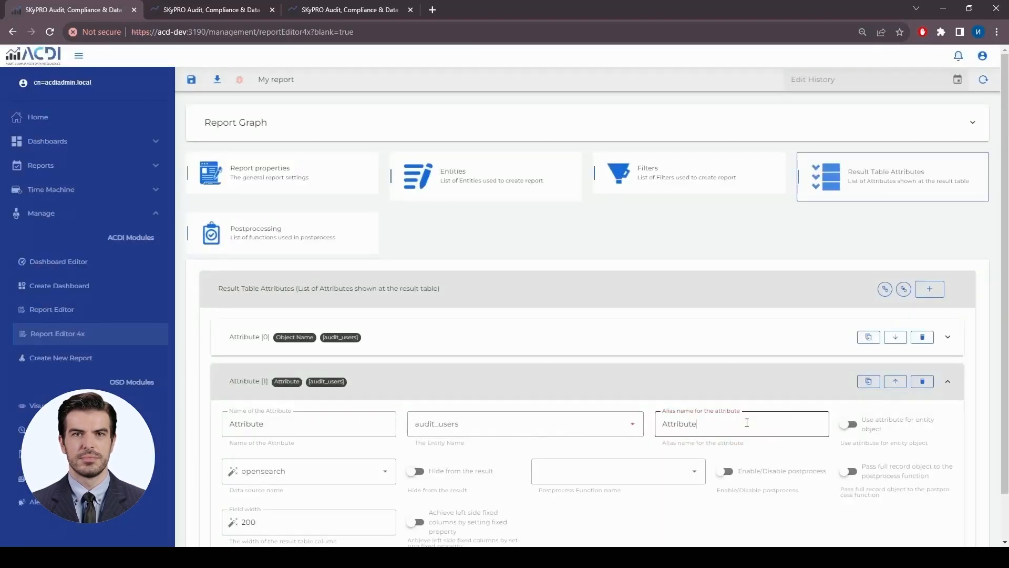
pyautogui.click(752, 387)
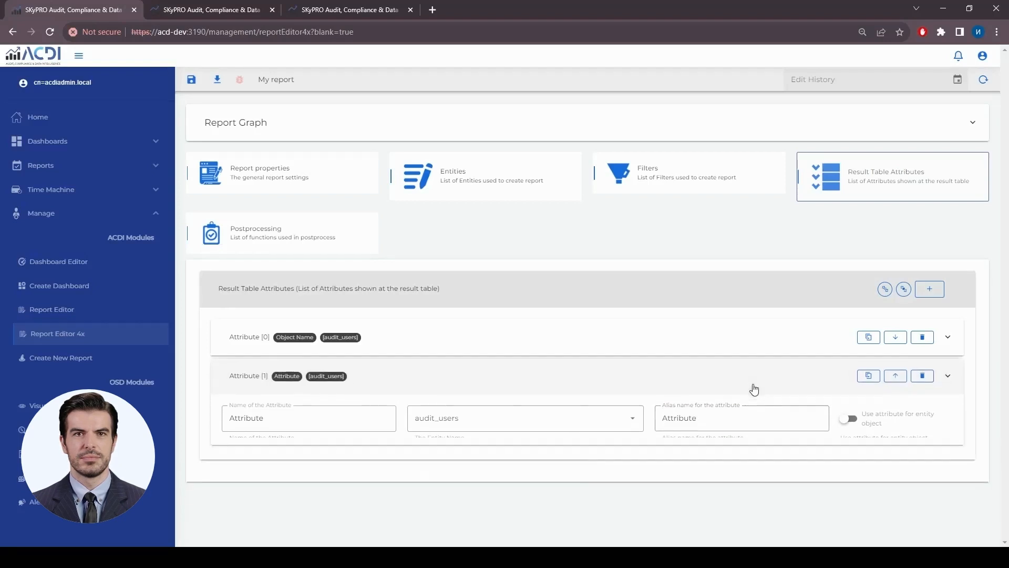
# - Duplicate the second result table attribute and name the copy "New Value"
pyautogui.click(868, 373)
pyautogui.doubleClick(252, 461)
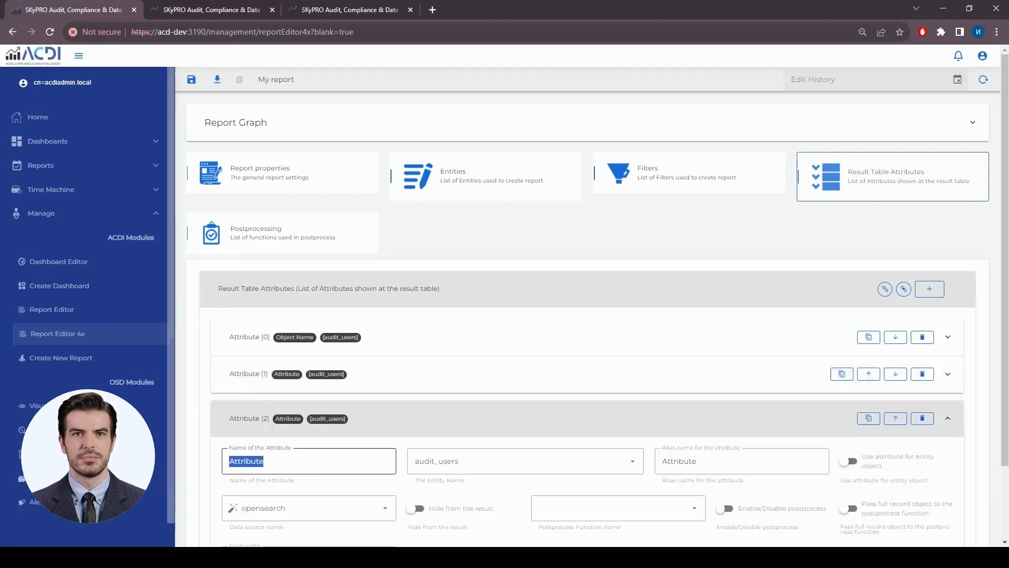
pyautogui.press('BackSpace')
pyautogui.write('New Value')
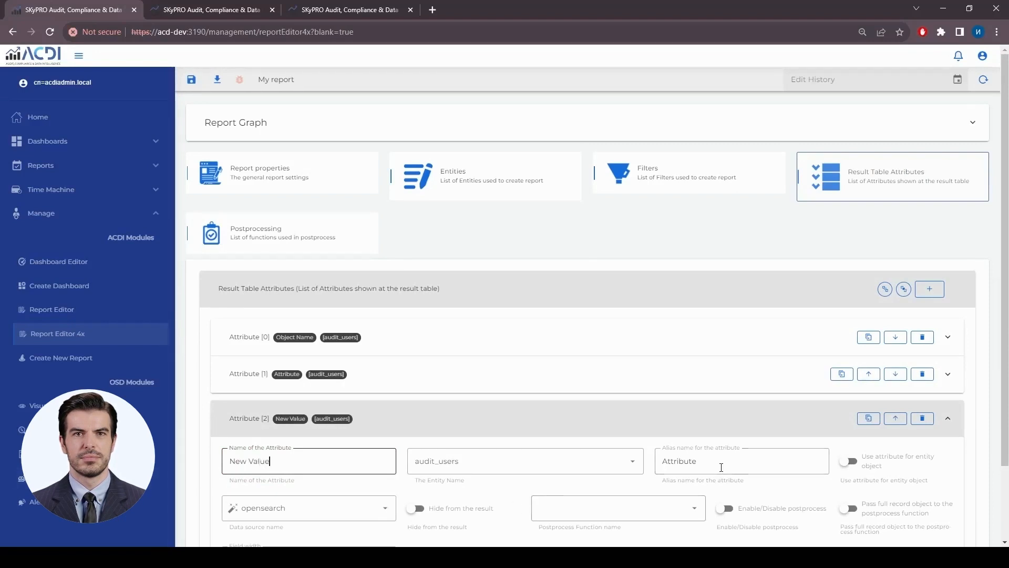
# - Set the alias of the New Value attribute to "Value" and save the report
pyautogui.press('Tab')
pyautogui.write('Va')
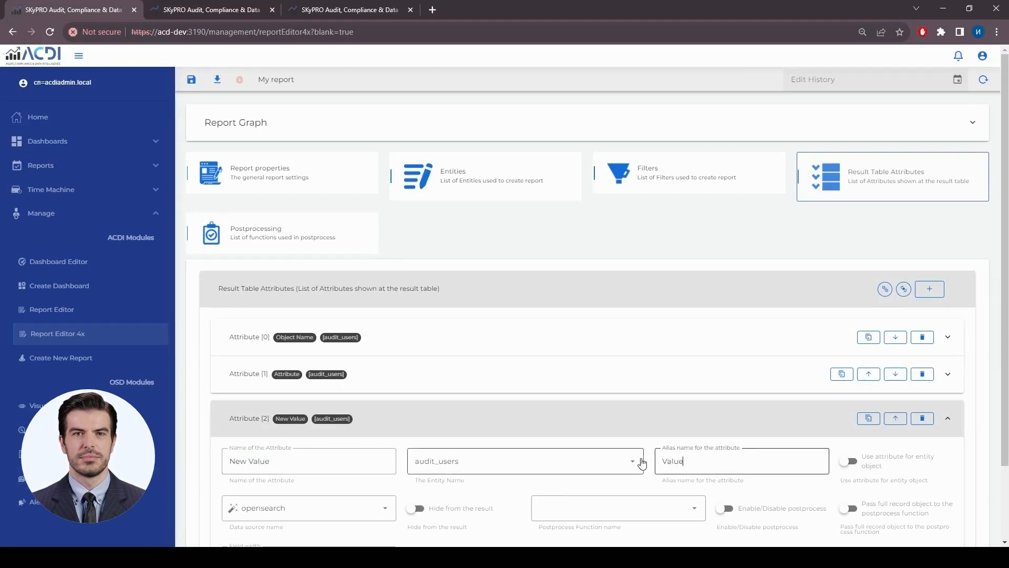
pyautogui.scroll(-2, 657, 462)
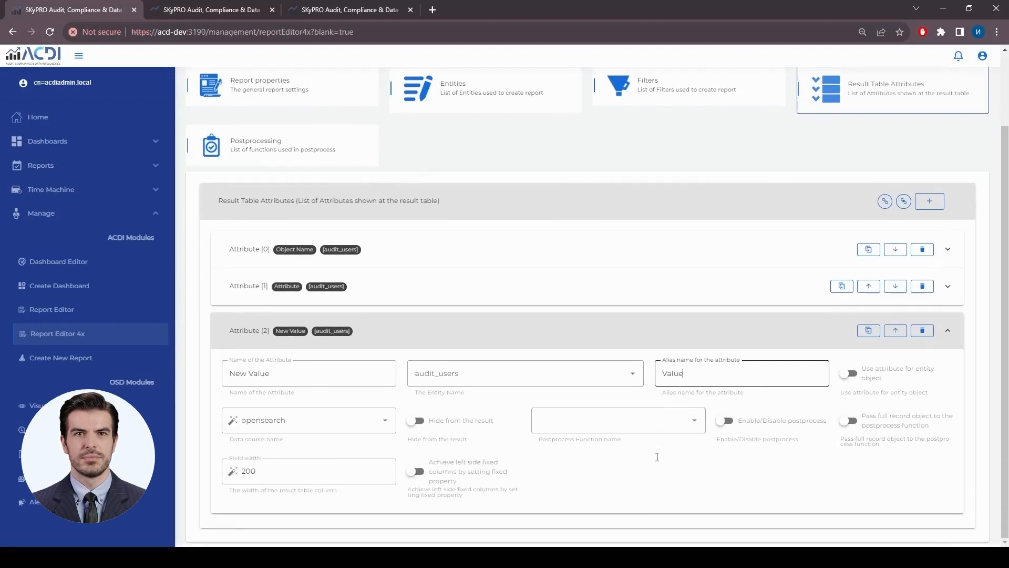
pyautogui.scroll(2, 657, 462)
pyautogui.click(191, 79)
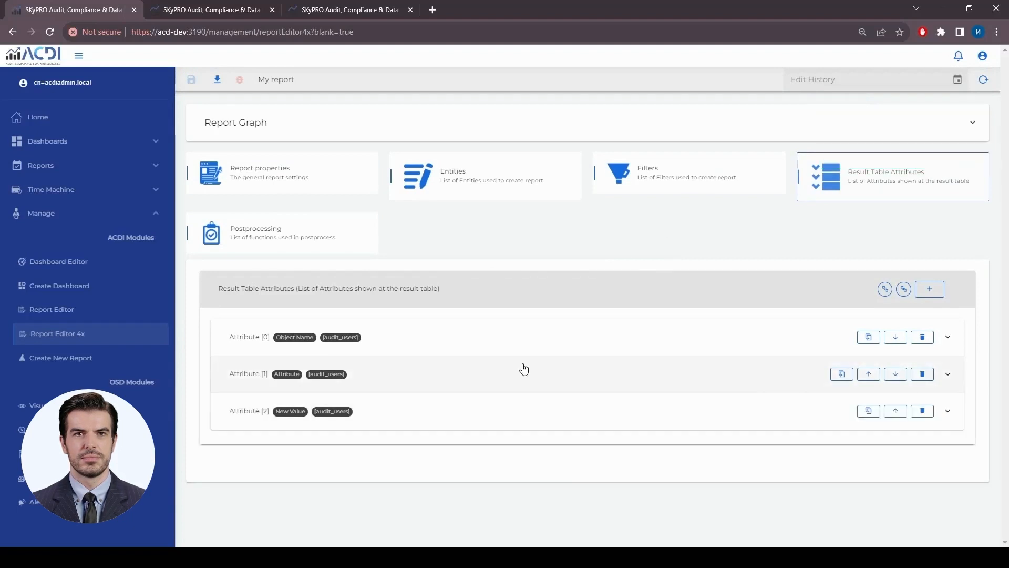
# - Duplicate the New Value attribute and name the copy "audittime"
pyautogui.click(869, 411)
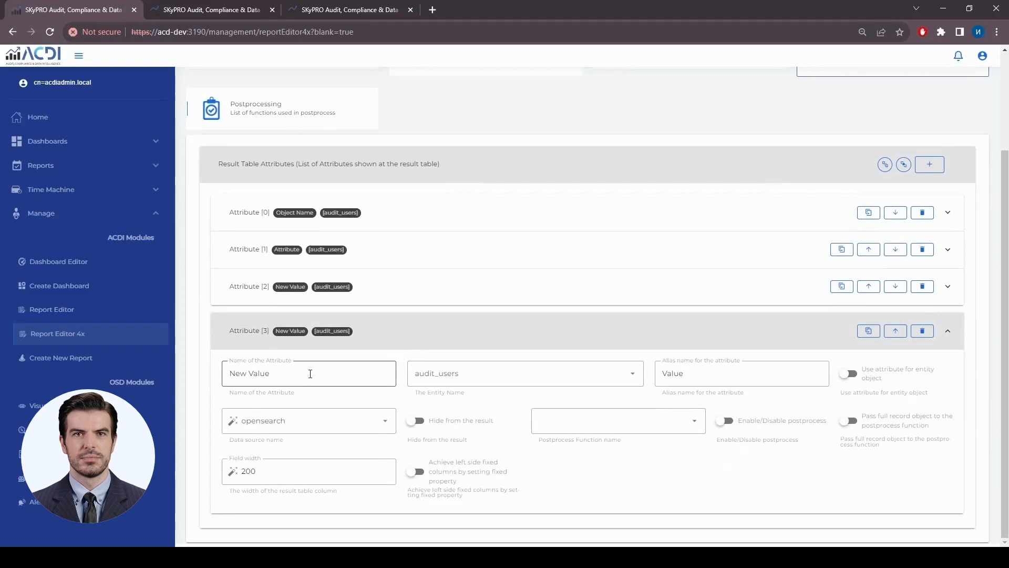
pyautogui.moveTo(310, 373); pyautogui.dragTo(181, 385)
pyautogui.write('au')
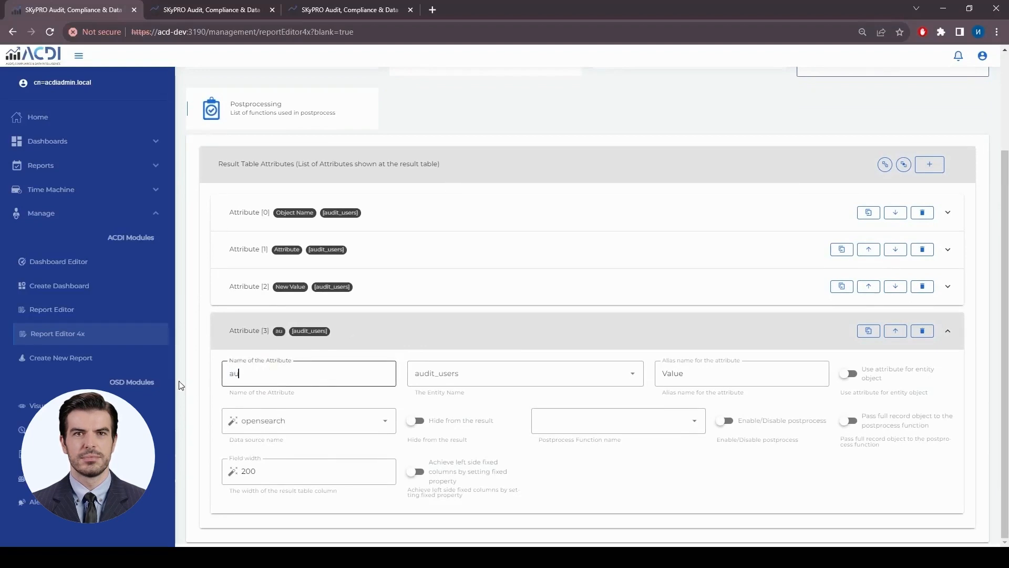
pyautogui.write('dittime')
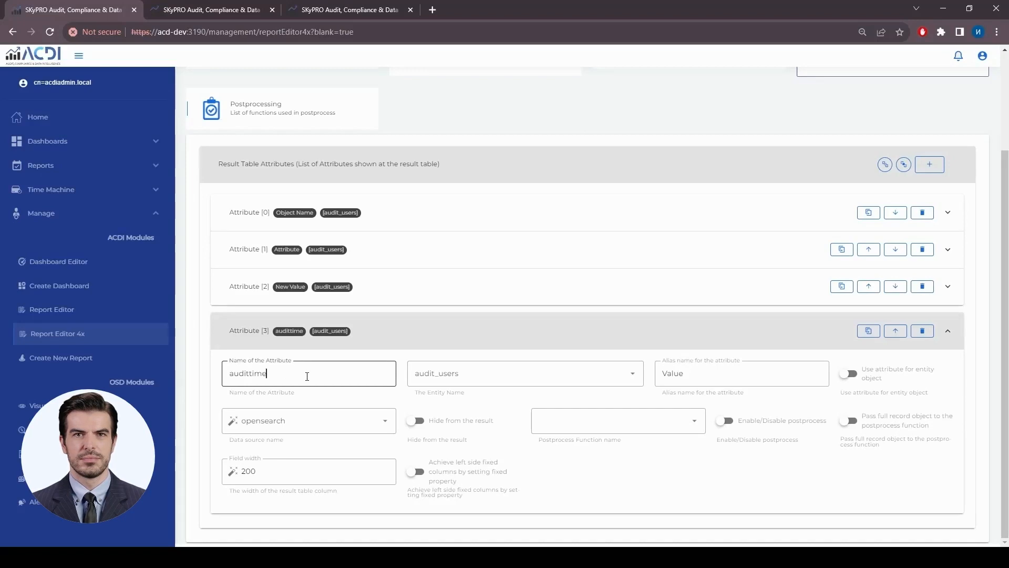
# - Reuse the name audittime as the copied attribute's alias and save the report
pyautogui.moveTo(307, 376); pyautogui.dragTo(179, 381)
pyautogui.hotkey('ctrl', 'c')
pyautogui.doubleClick(673, 373)
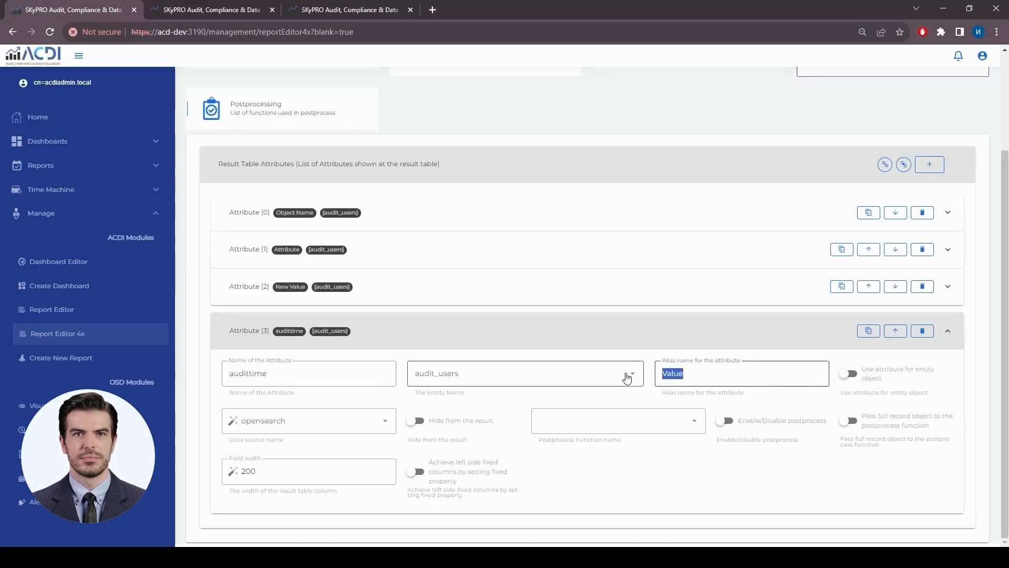
pyautogui.hotkey('ctrl', 'v')
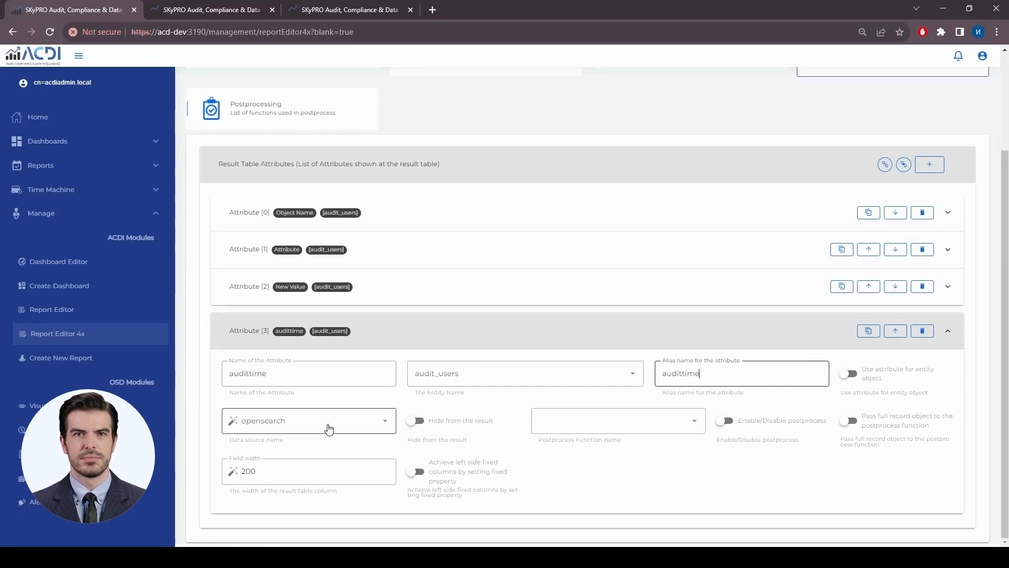
pyautogui.scroll(3, 590, 345)
pyautogui.scroll(-3, 590, 345)
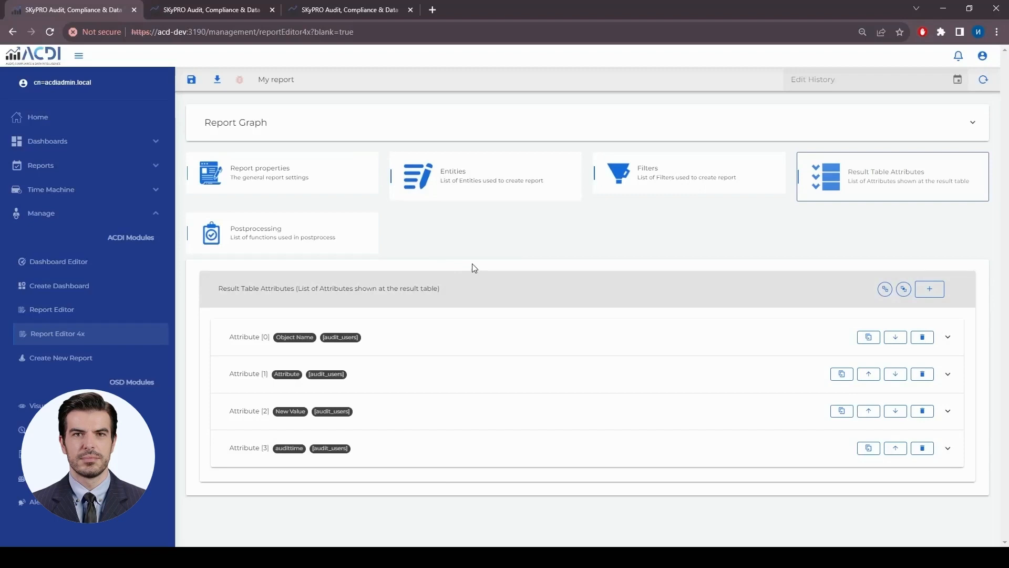
pyautogui.click(191, 79)
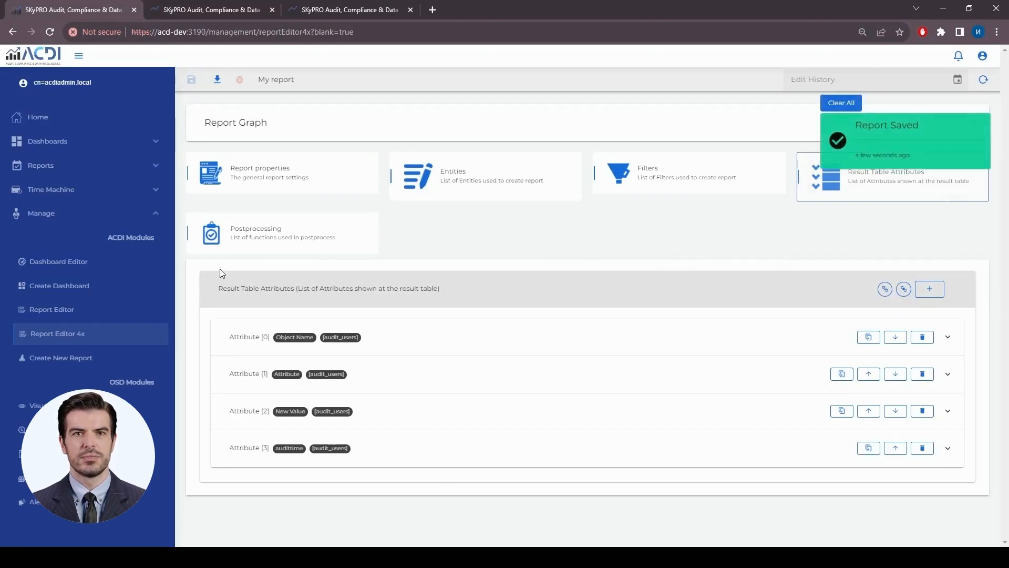
# - Load "My report" from the list of reports and check its Object Name filter
pyautogui.click(41, 167)
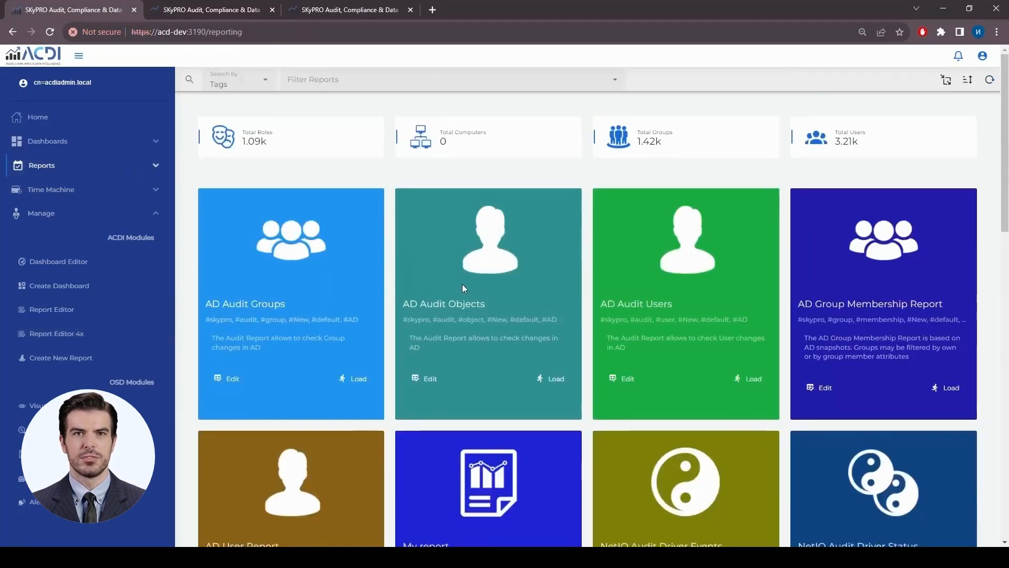
pyautogui.scroll(-1, 463, 288)
pyautogui.scroll(1, 894, 137)
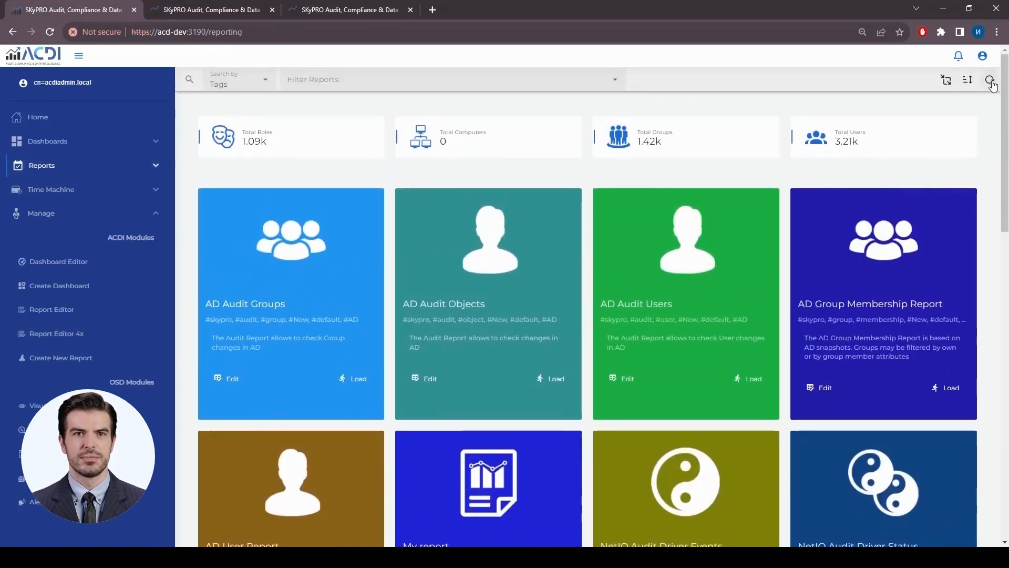
pyautogui.scroll(-2, 589, 252)
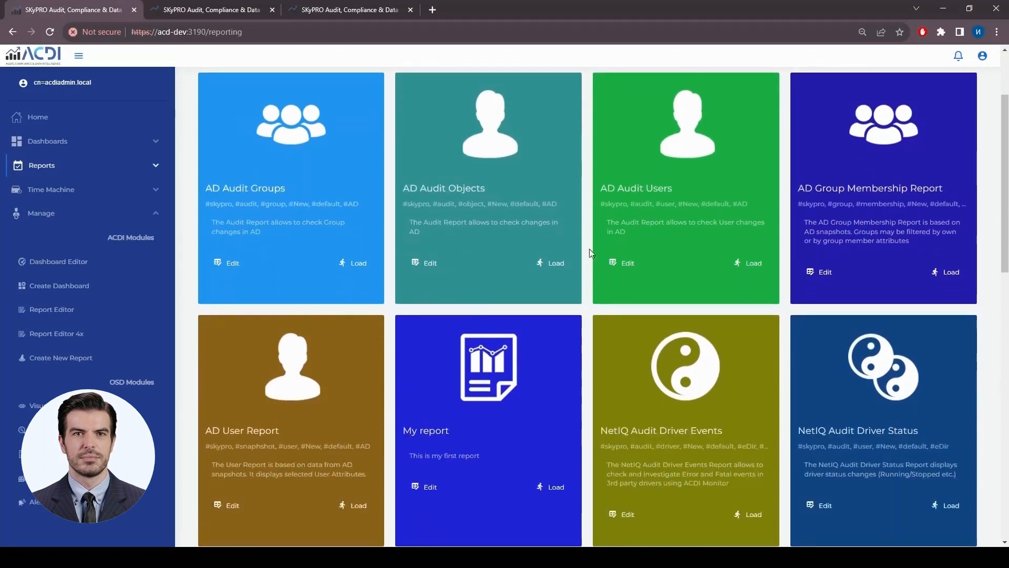
pyautogui.scroll(-1, 490, 434)
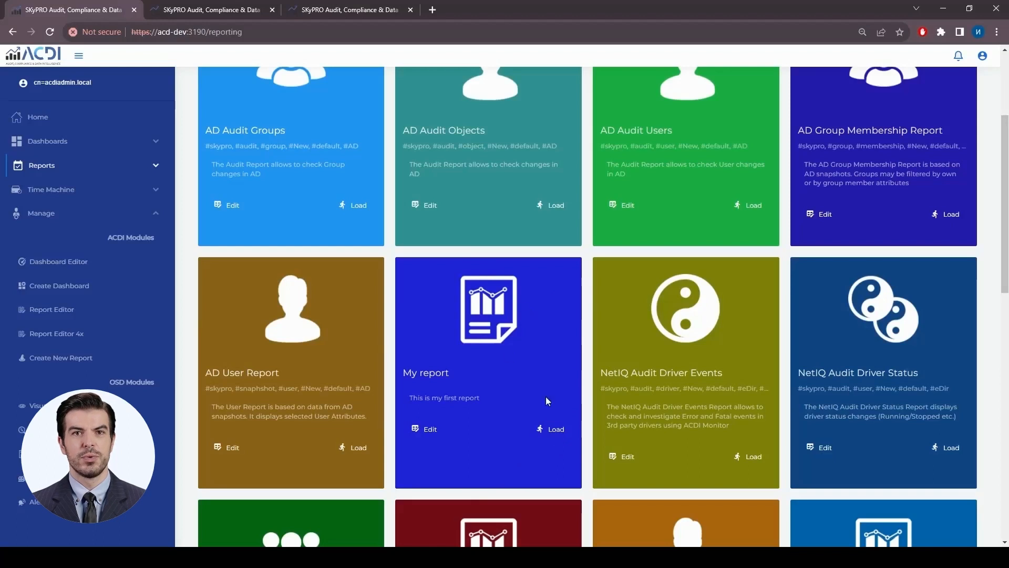
pyautogui.click(552, 430)
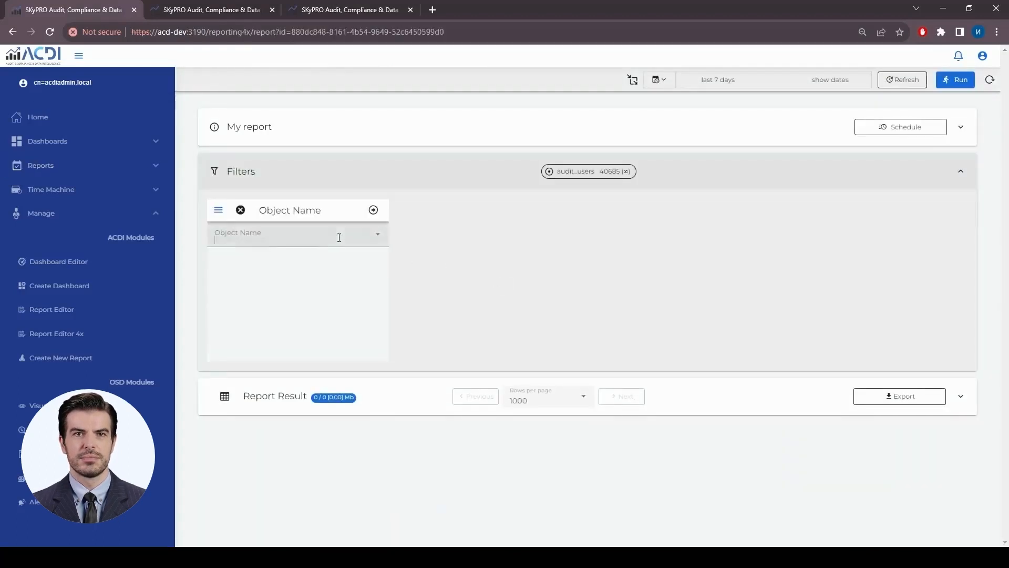
pyautogui.click(339, 237)
pyautogui.click(695, 242)
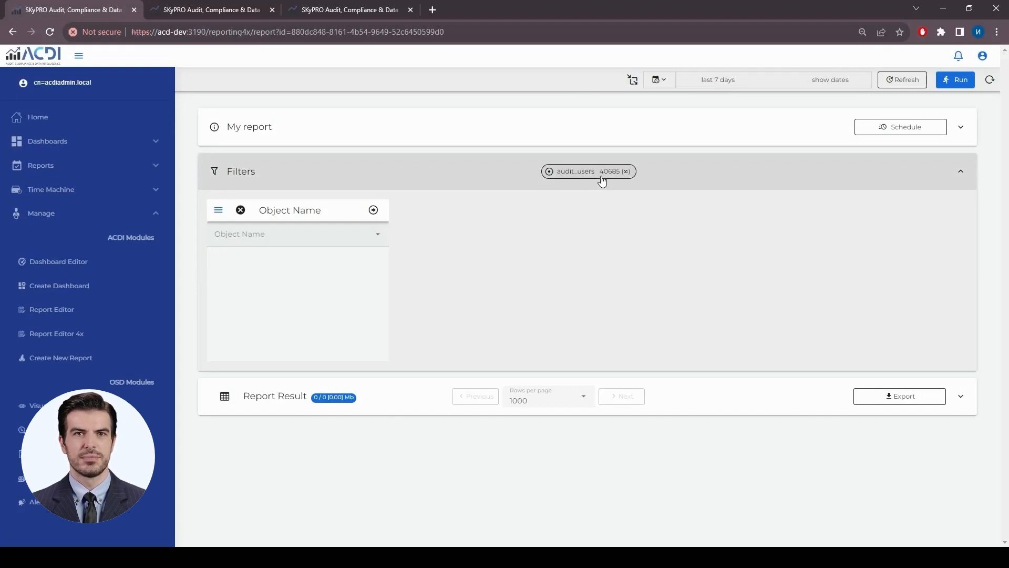
# - Filter the report's Object Name by testAdd and apply the selection
pyautogui.click(299, 234)
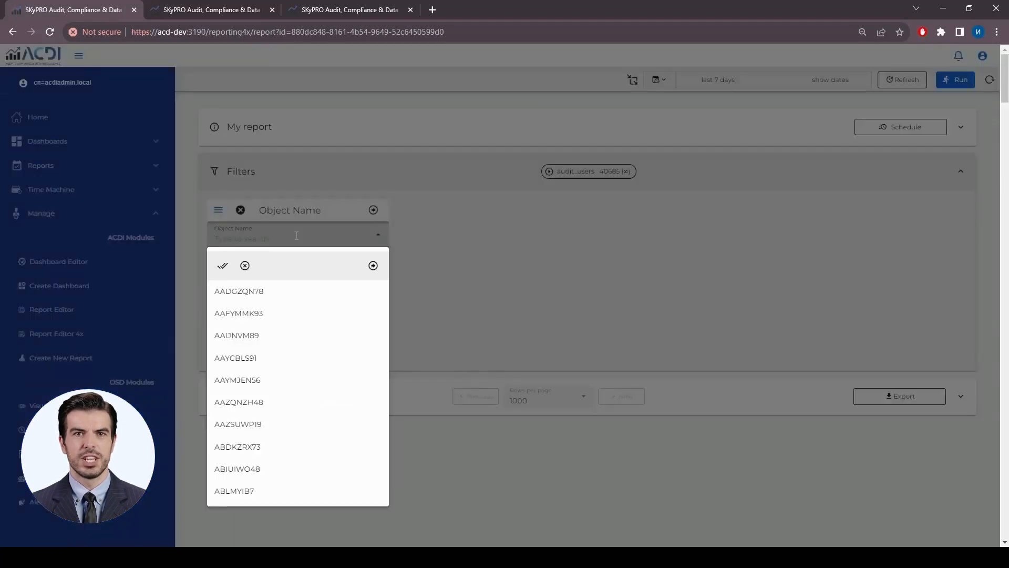
pyautogui.write('test')
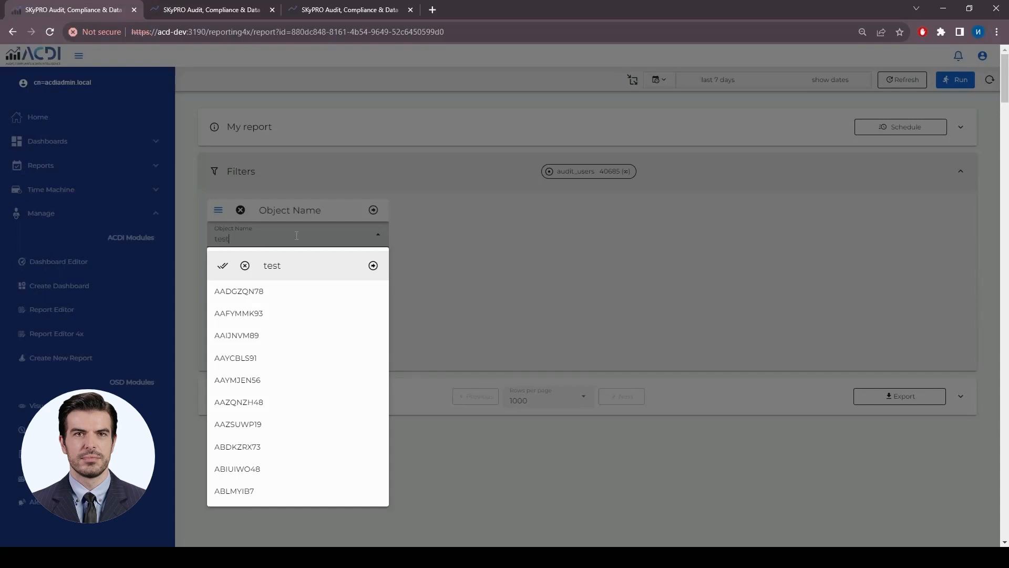
pyautogui.write('Add')
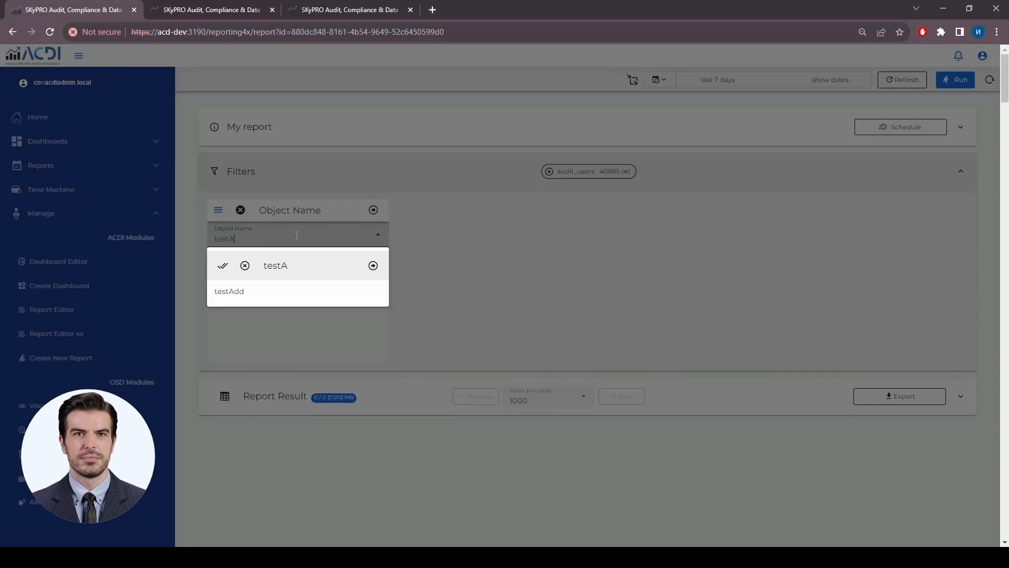
pyautogui.click(294, 293)
pyautogui.click(372, 268)
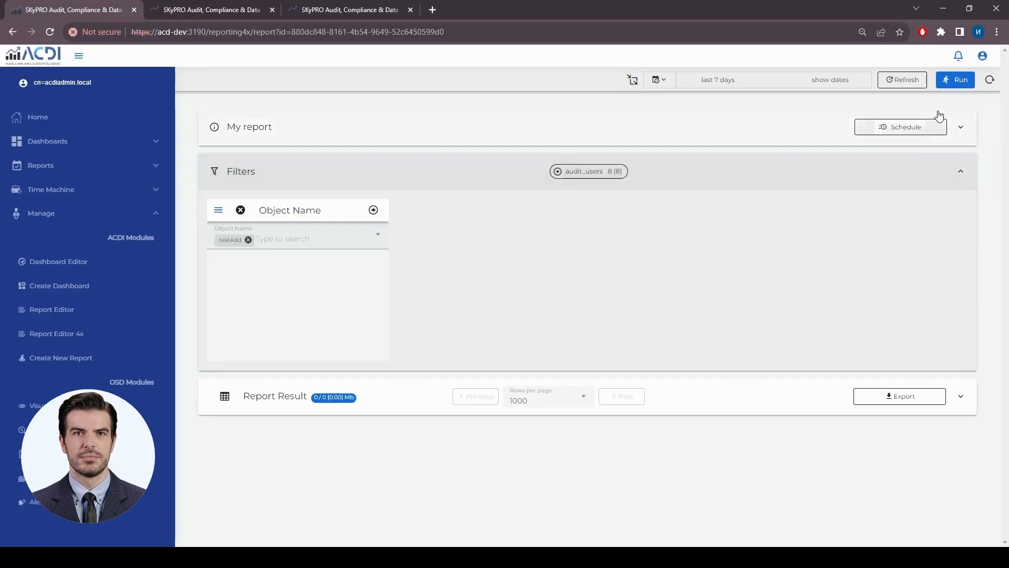
# - Run the report and examine the audittime value of the CN attribute row in the results
pyautogui.click(960, 82)
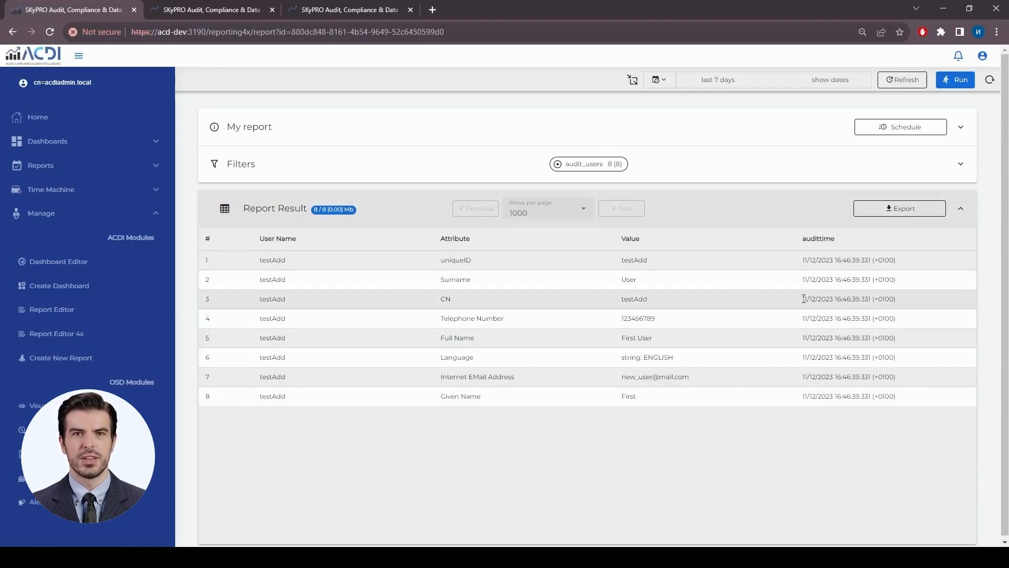
pyautogui.moveTo(803, 299); pyautogui.dragTo(869, 295)
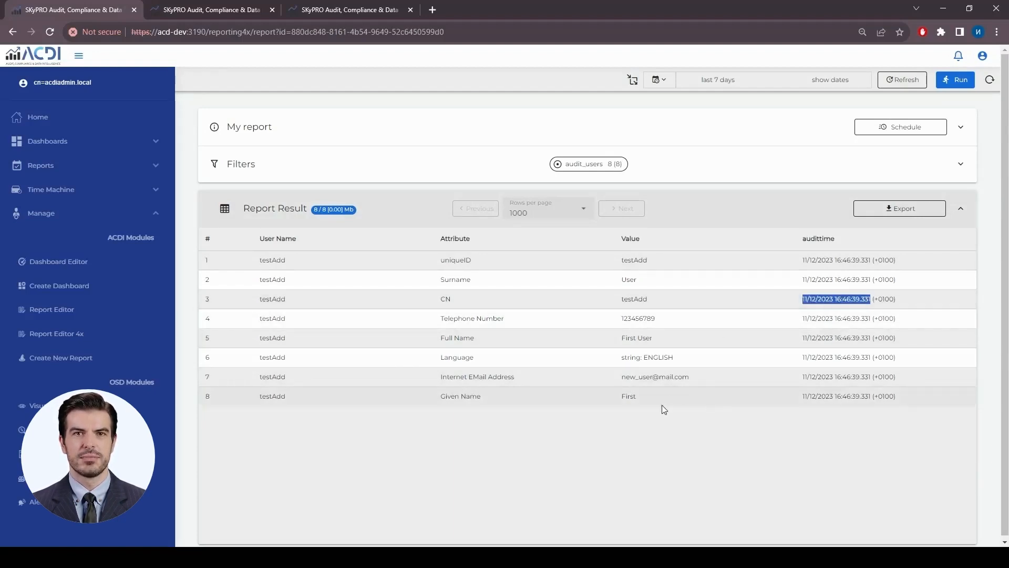